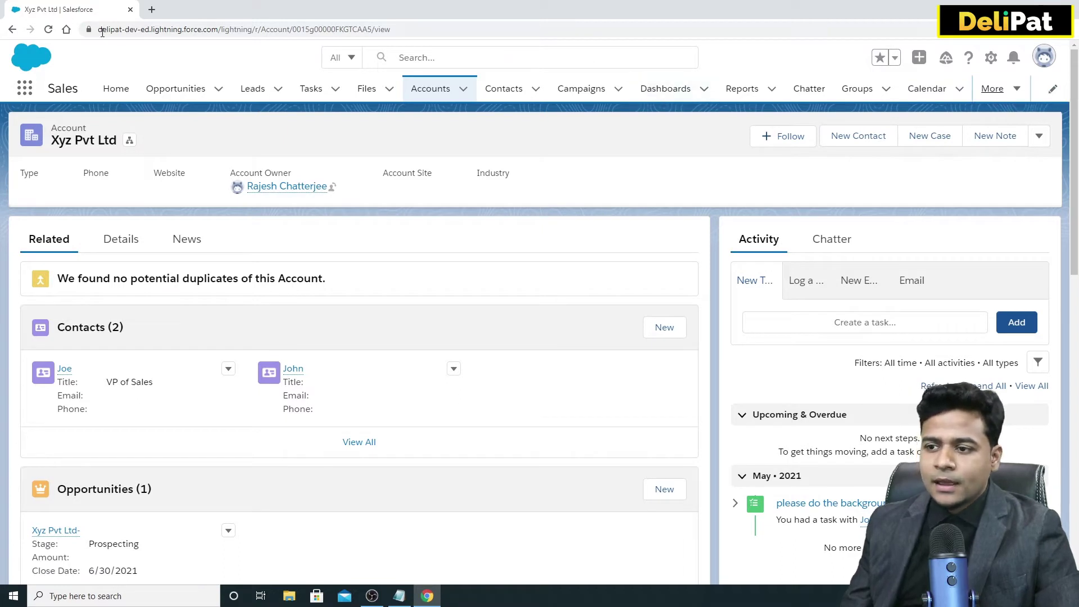
{"action": "left_click_drag", "start_coordinate": [49, 90], "coordinate": [81, 89]}
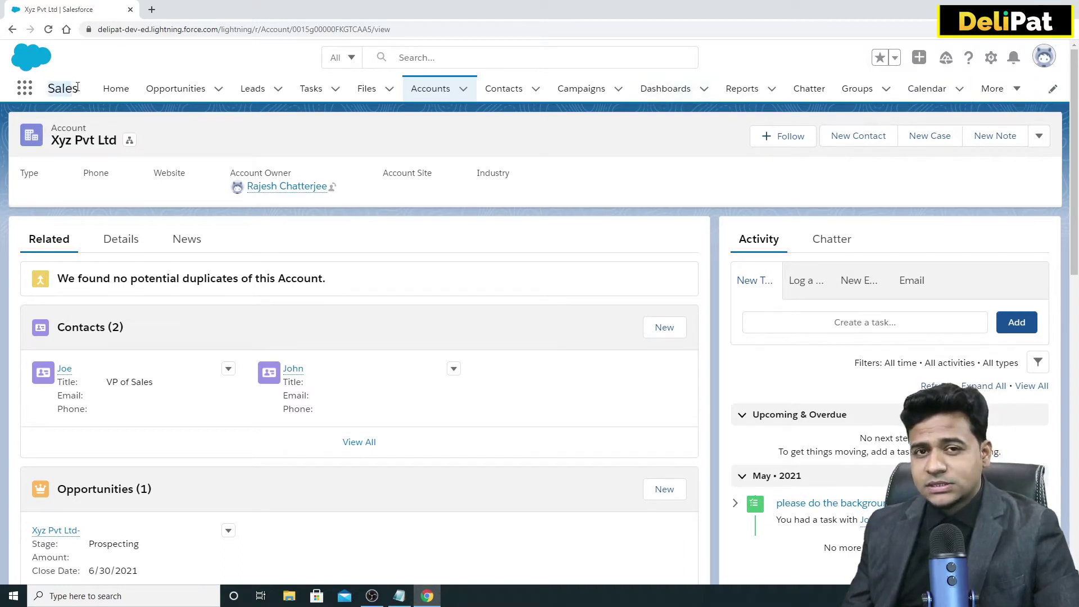
{"action": "left_click", "coordinate": [23, 90]}
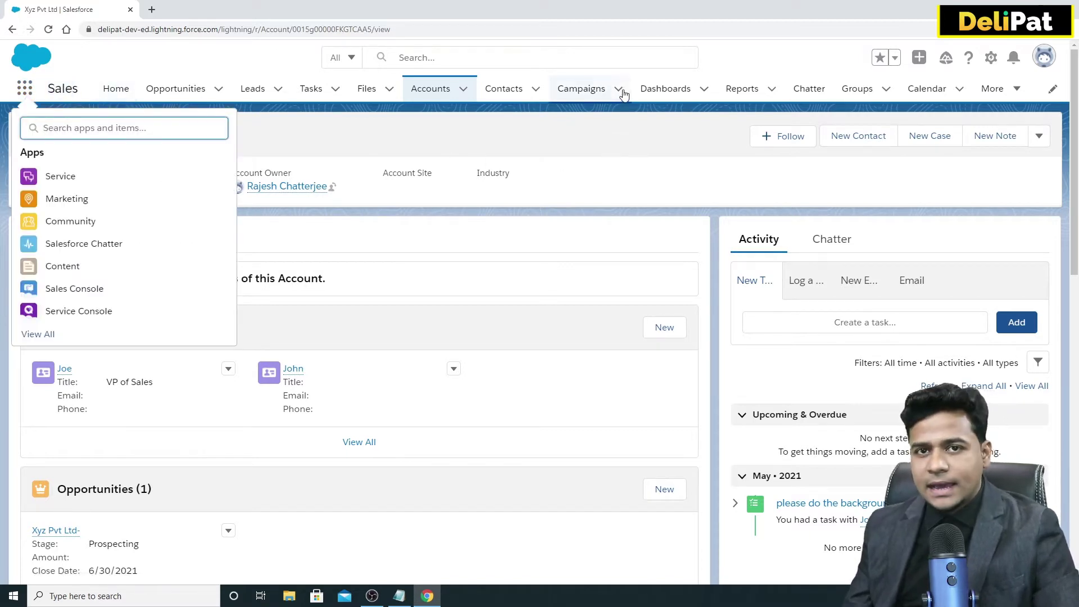
{"action": "left_click", "coordinate": [740, 73]}
{"action": "left_click", "coordinate": [995, 97]}
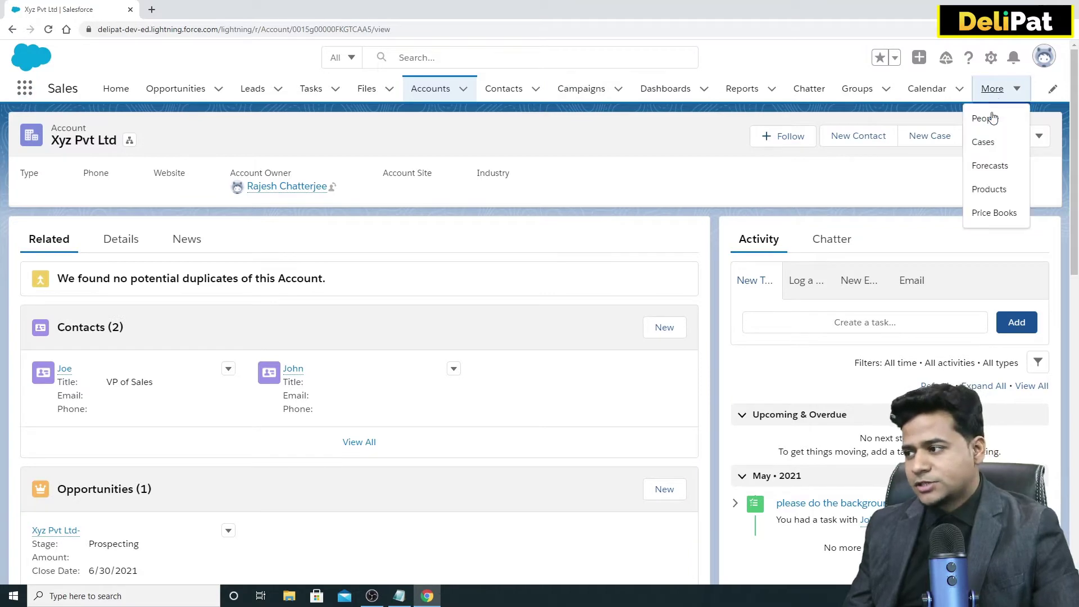
Look through all items available to add to the Sales app's navigation bar, without adding any.
{"action": "left_click", "coordinate": [1053, 90]}
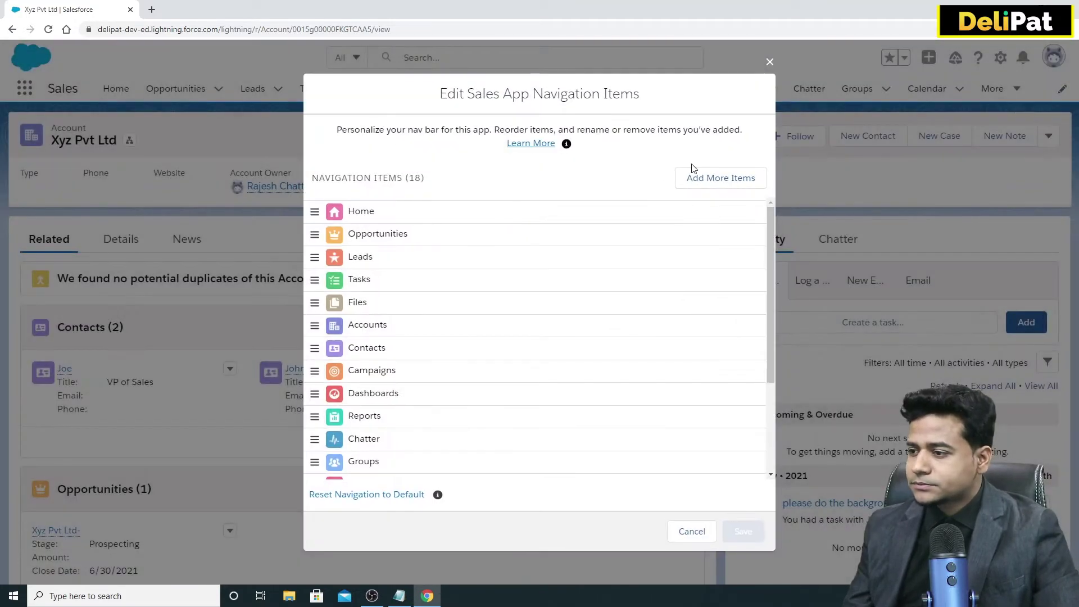
{"action": "left_click", "coordinate": [694, 178]}
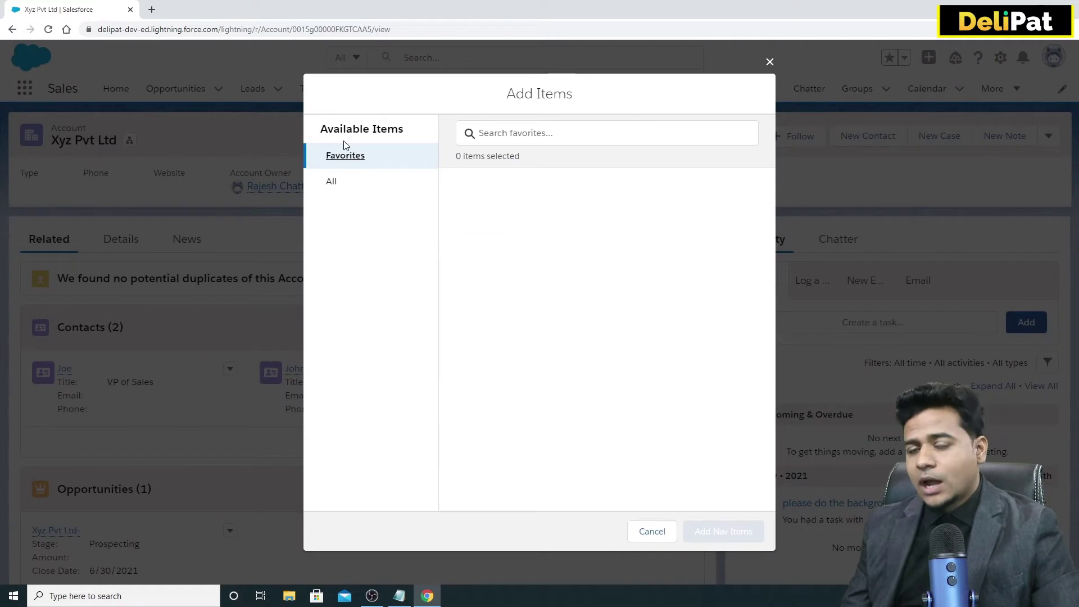
{"action": "left_click", "coordinate": [340, 191]}
{"action": "left_click", "coordinate": [505, 132]}
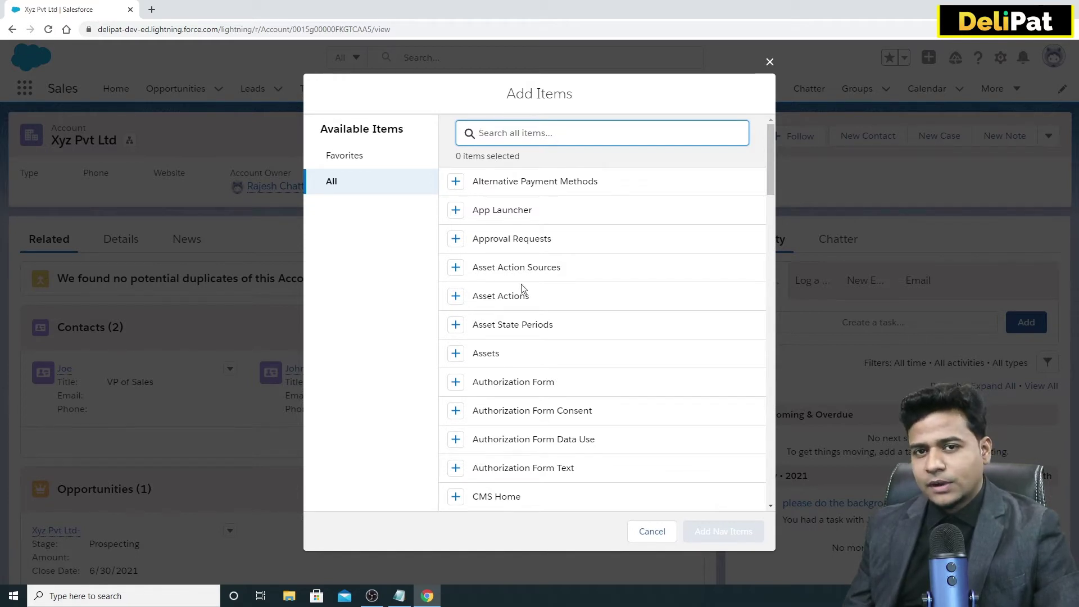
{"action": "left_click", "coordinate": [650, 533]}
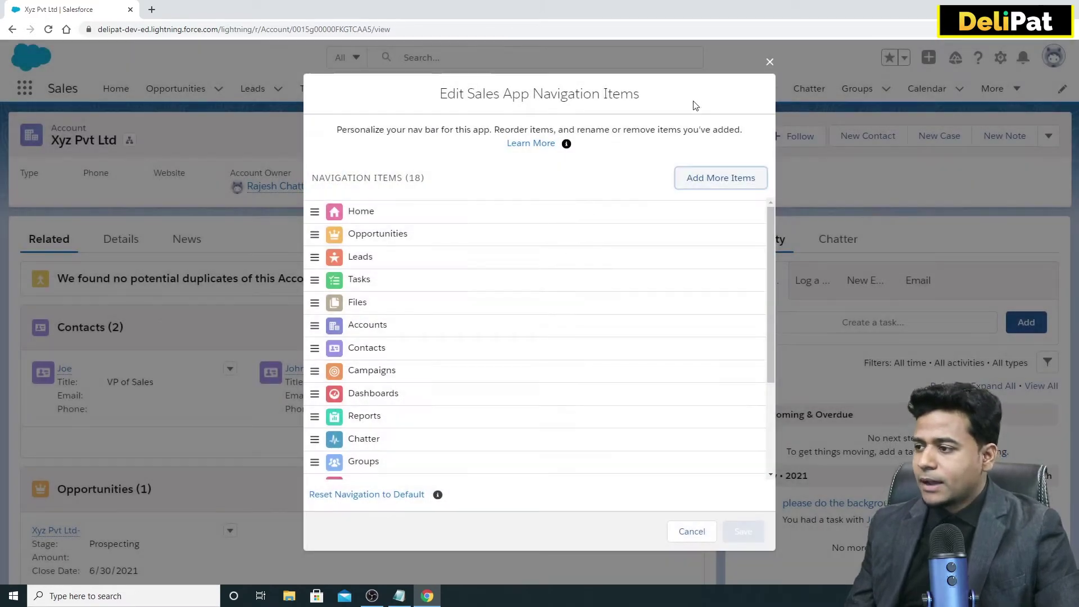
{"action": "left_click", "coordinate": [770, 62]}
Start a new product record named GST Automation and make its product code ready for entry.
{"action": "left_click", "coordinate": [986, 98]}
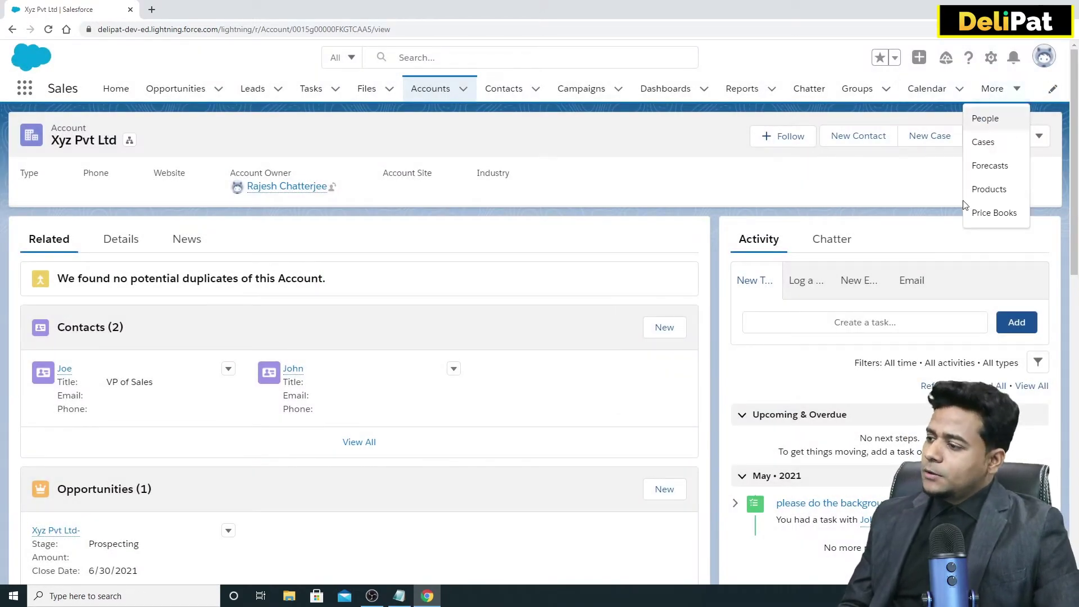
{"action": "left_click", "coordinate": [988, 189]}
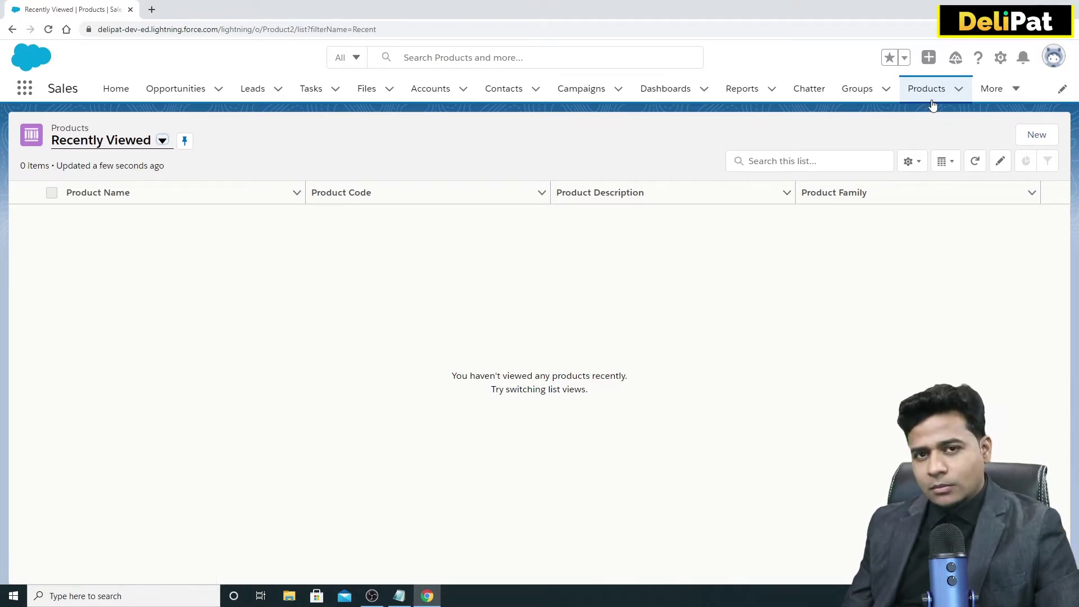
{"action": "left_click", "coordinate": [1034, 136]}
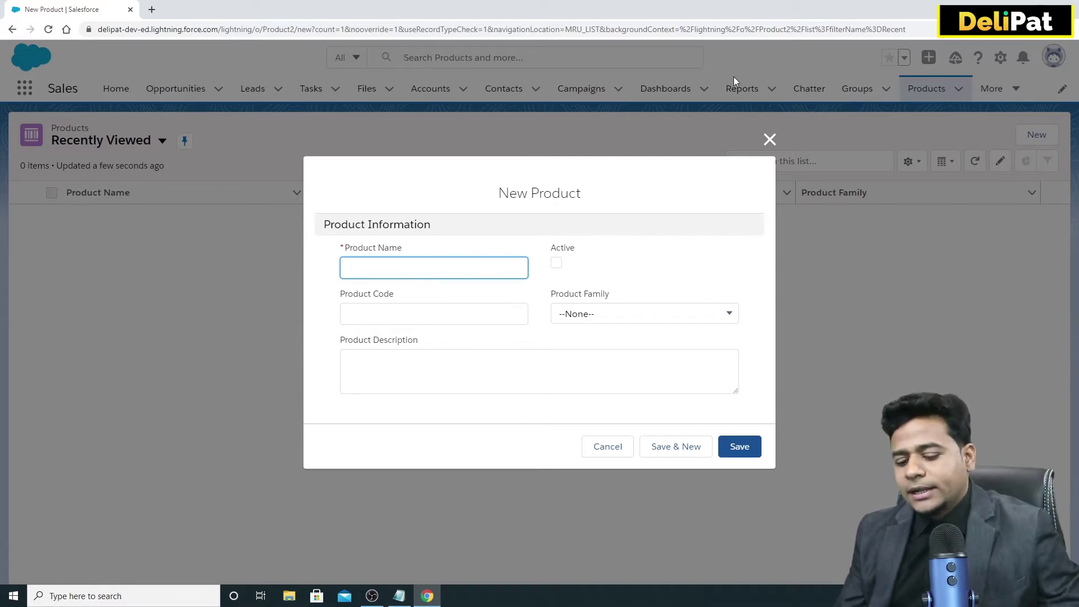
{"action": "type", "text": "GST"}
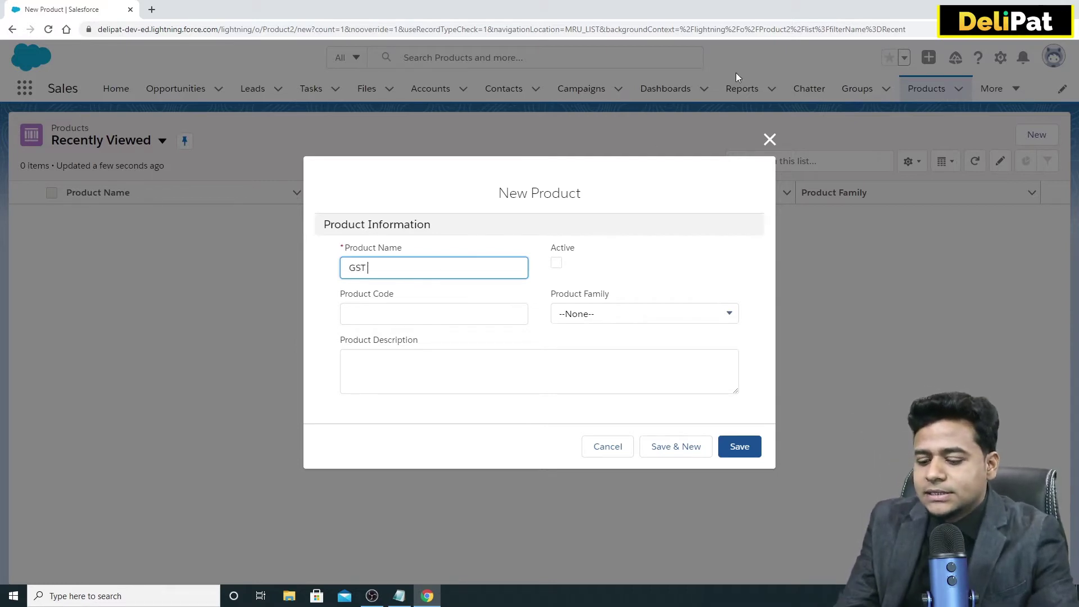
{"action": "type", "text": " Automat"}
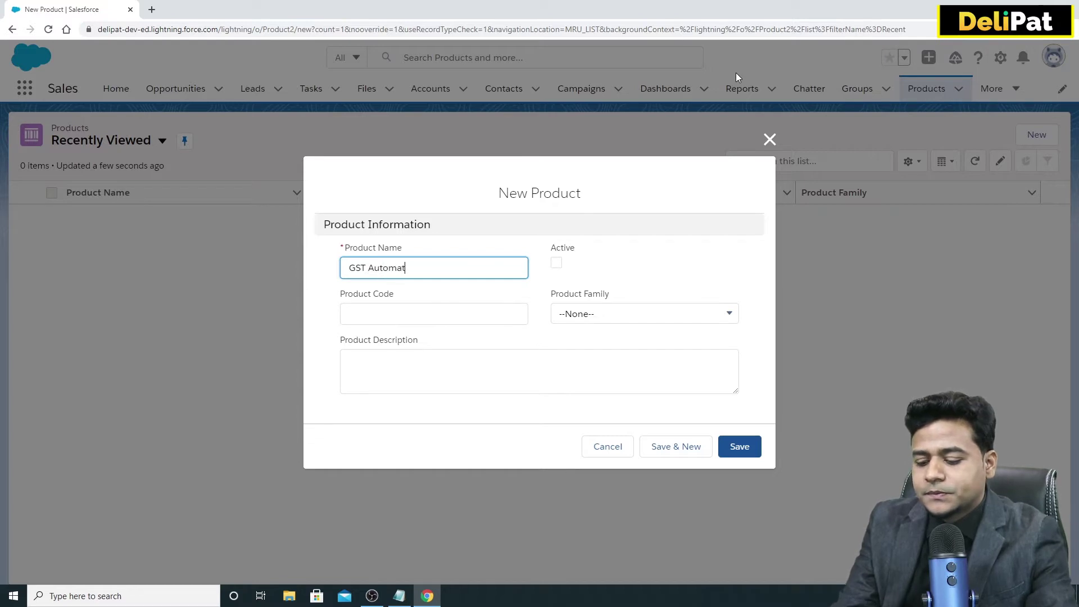
{"action": "type", "text": "ion"}
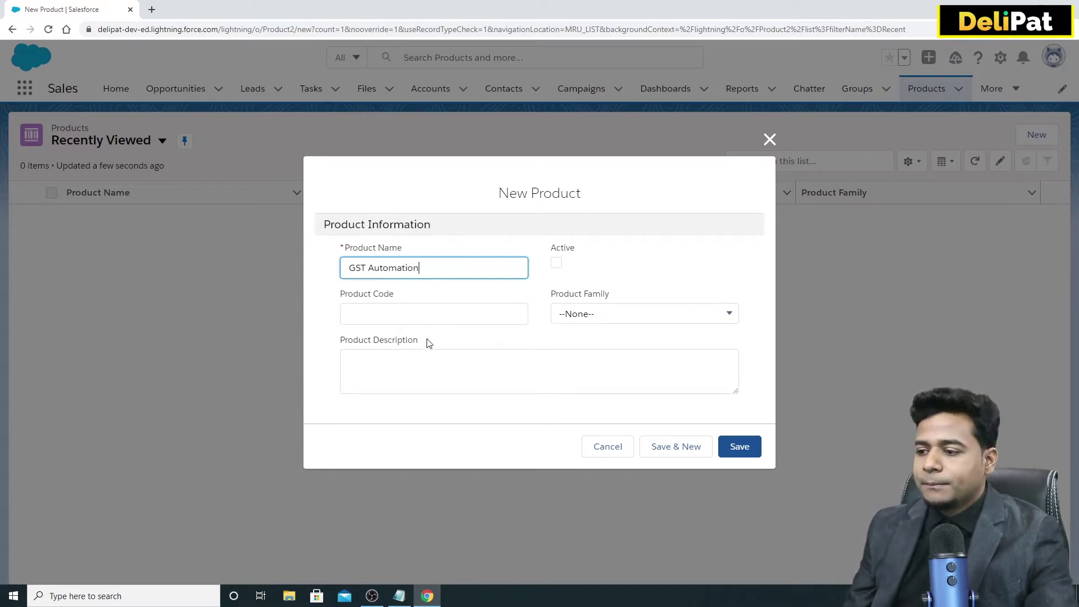
{"action": "left_click", "coordinate": [435, 323]}
{"action": "type", "text": "GST100"}
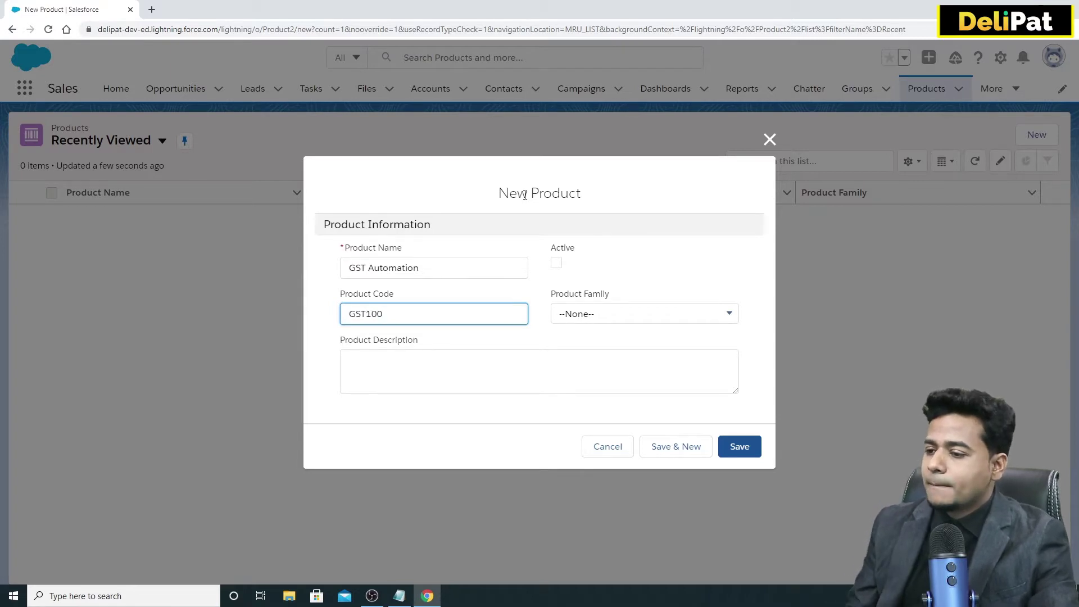
{"action": "key", "text": "BackSpace"}
{"action": "key", "text": "BackSpace"}
{"action": "key", "text": "BackSpace"}
{"action": "key", "text": "BackSpace"}
{"action": "key", "text": "BackSpace"}
{"action": "key", "text": "BackSpace"}
Set the product code to Delipat100, mark the product as active, and save it.
{"action": "type", "text": "D"}
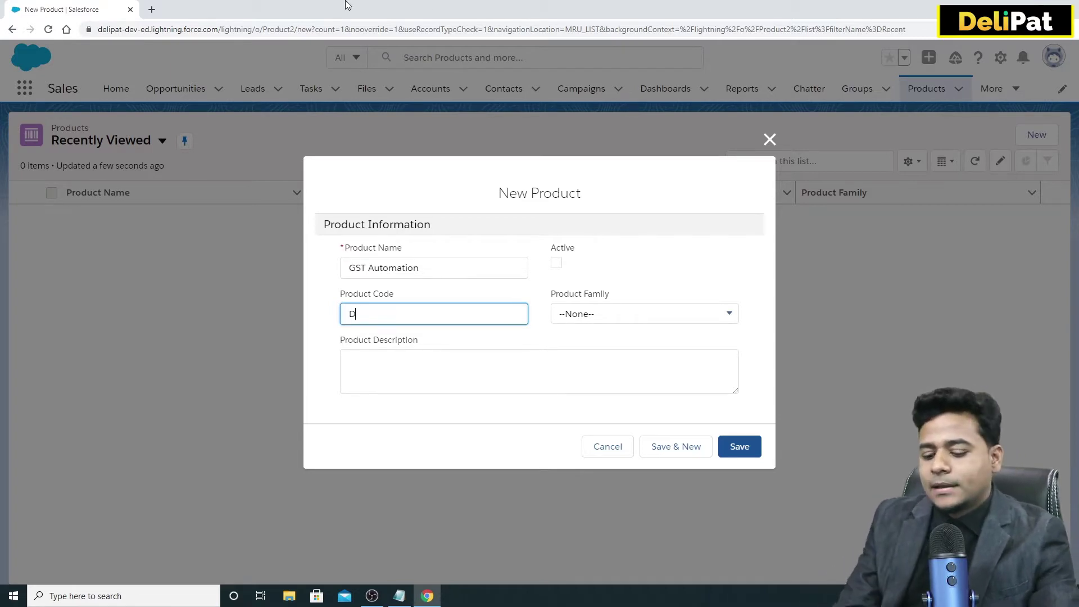
{"action": "type", "text": "elipat1"}
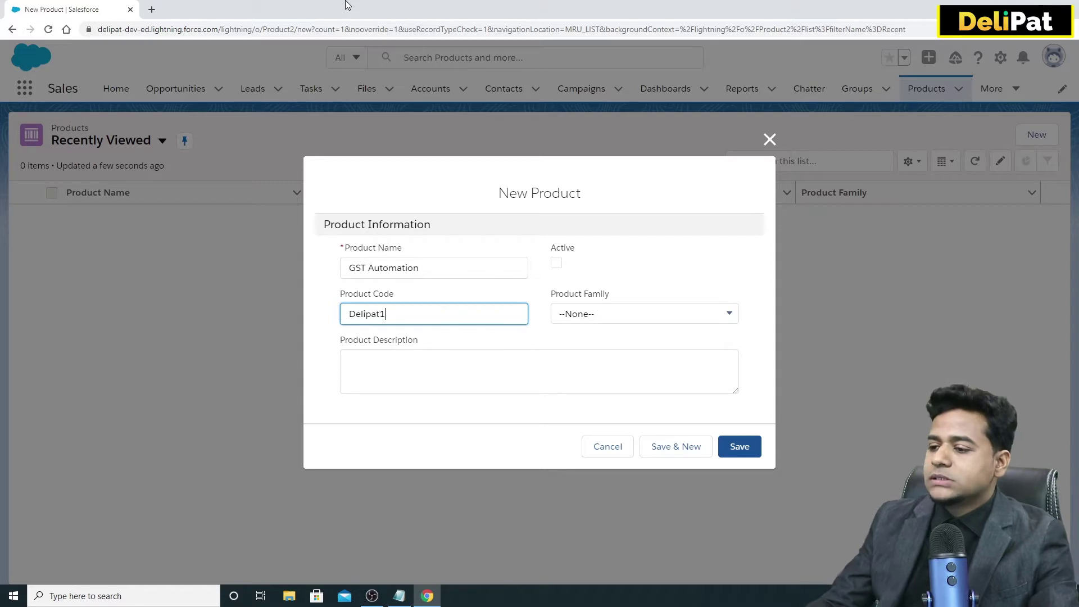
{"action": "type", "text": "00"}
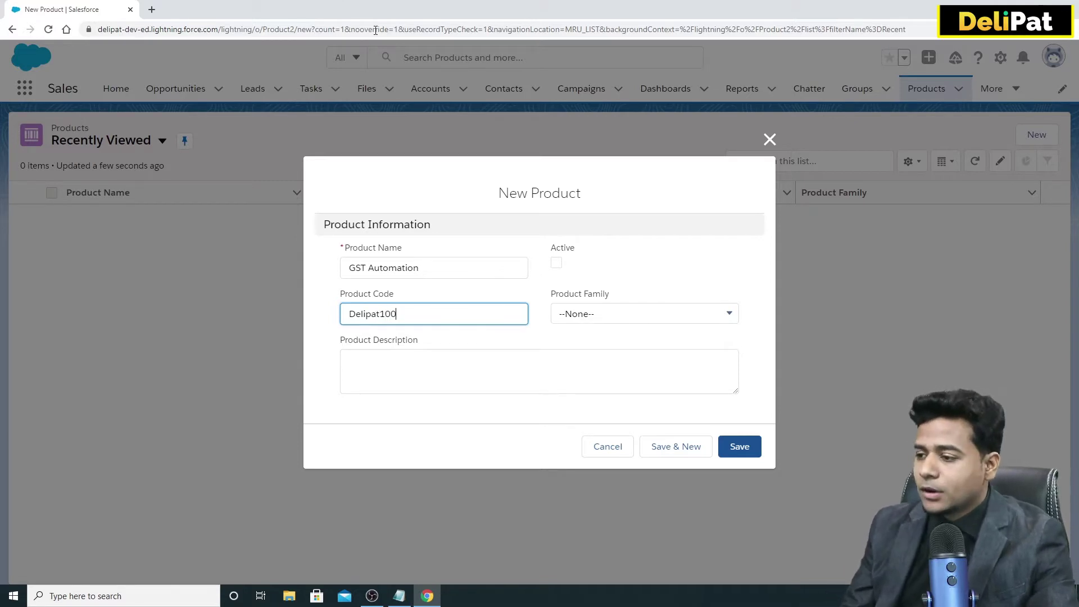
{"action": "left_click", "coordinate": [557, 264]}
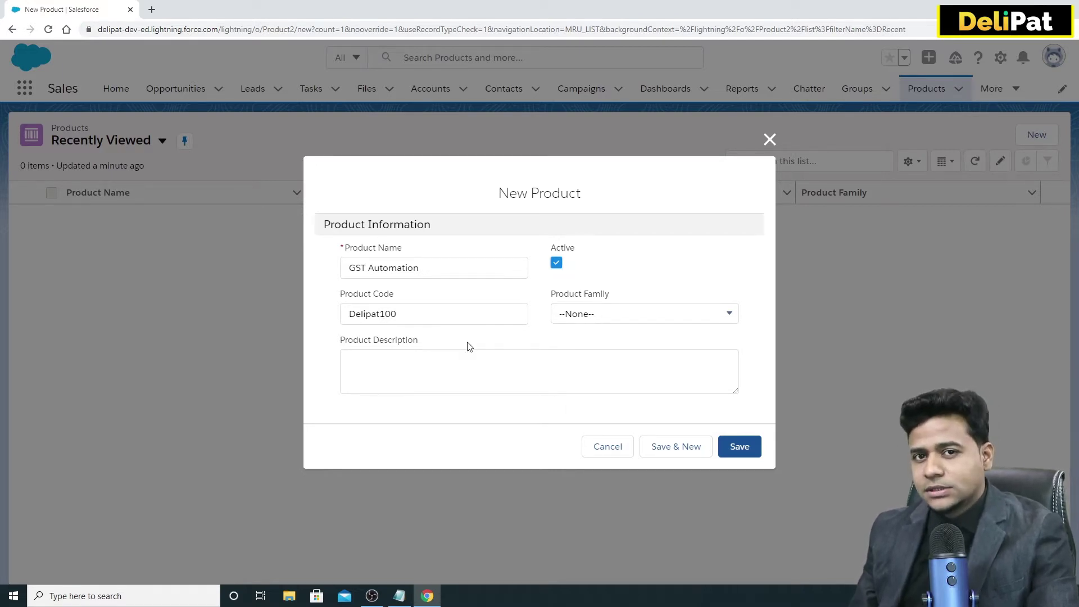
{"action": "left_click", "coordinate": [737, 447]}
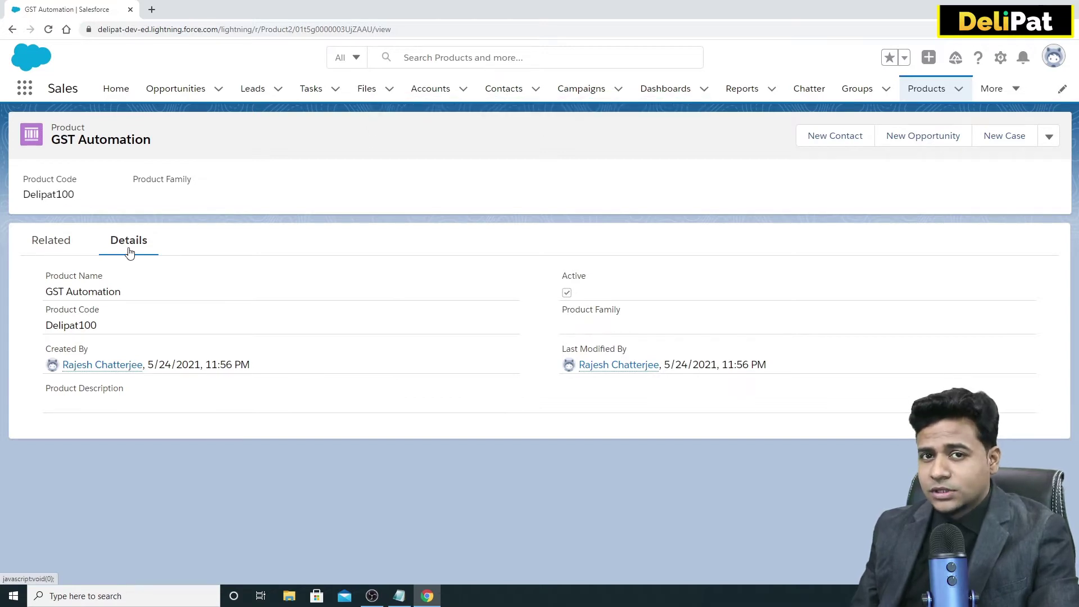
Add a standard price to the GST Automation product with a list price of 100 and save the entry.
{"action": "left_click", "coordinate": [53, 250]}
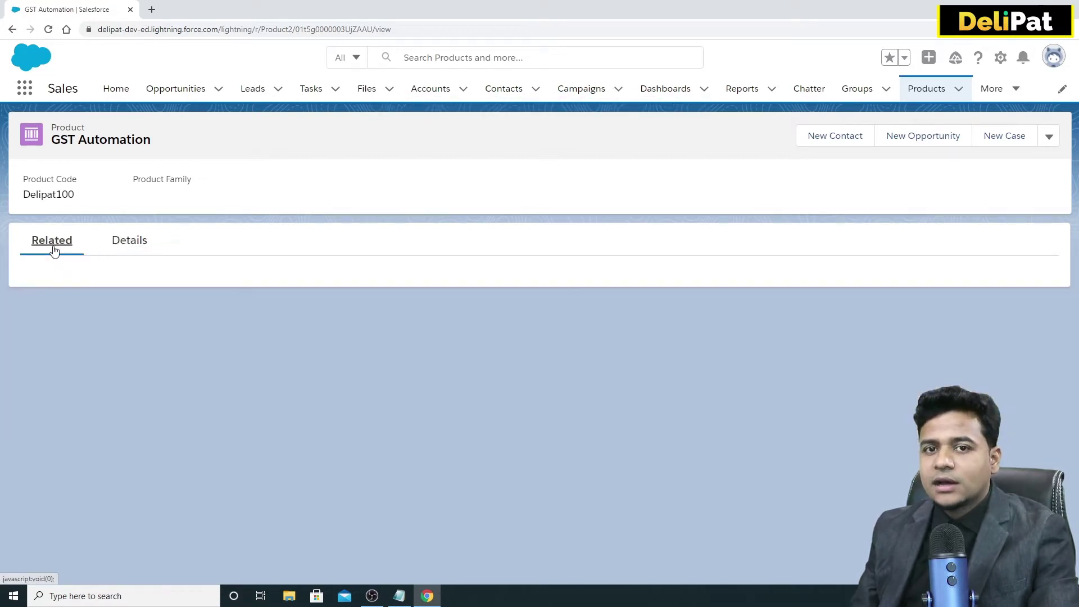
{"action": "left_click", "coordinate": [122, 247]}
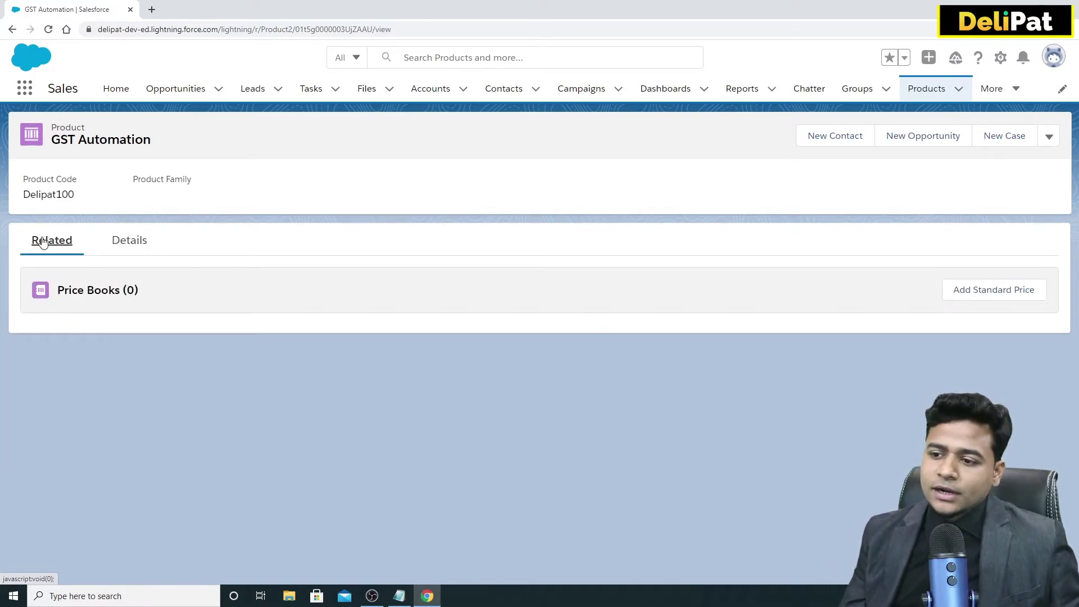
{"action": "left_click", "coordinate": [990, 301]}
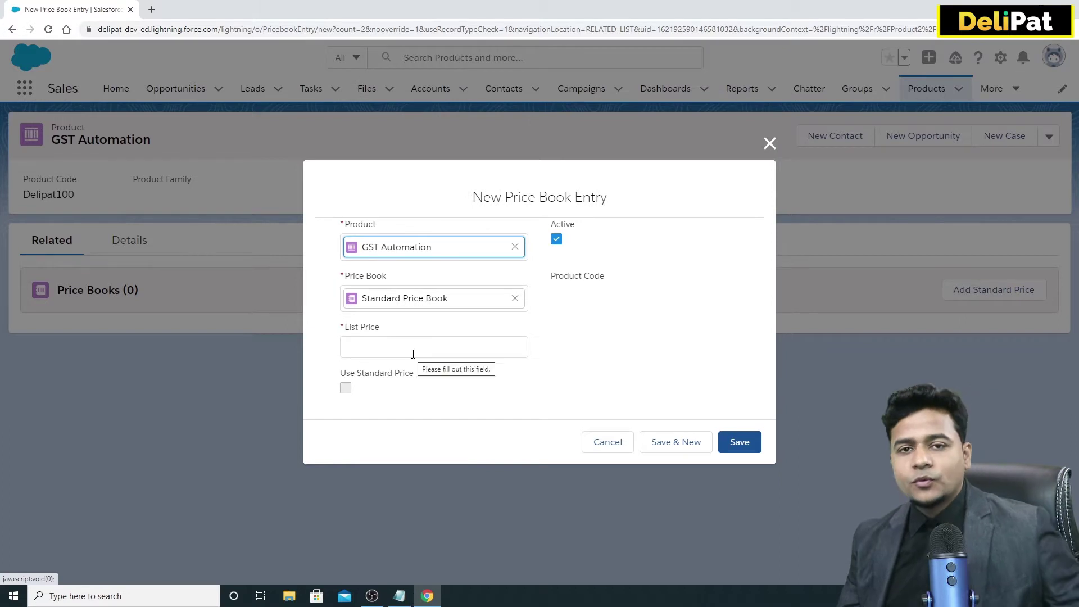
{"action": "left_click", "coordinate": [413, 347]}
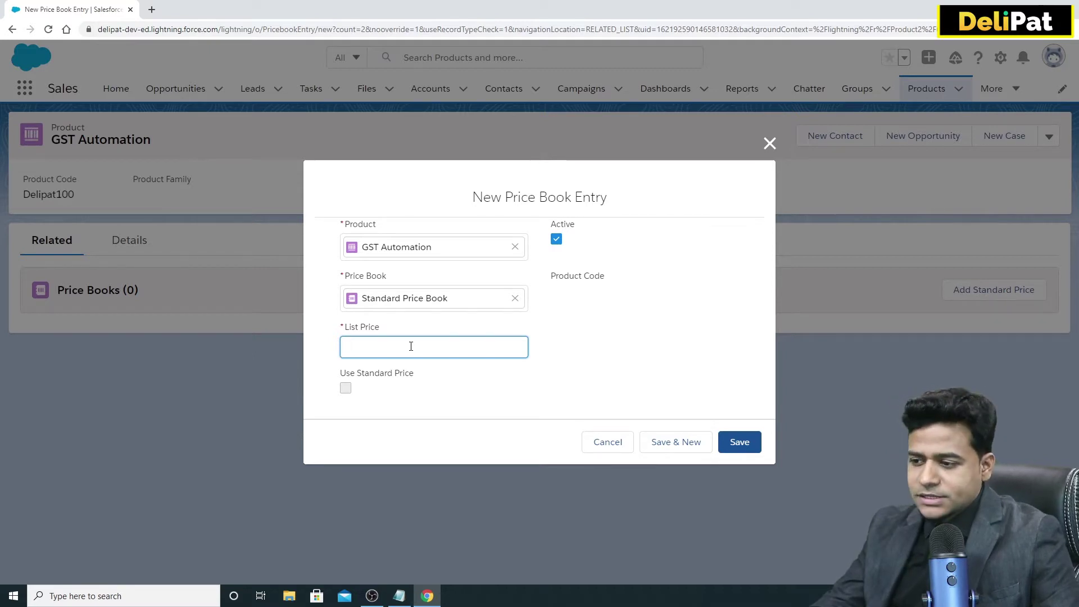
{"action": "type", "text": "100"}
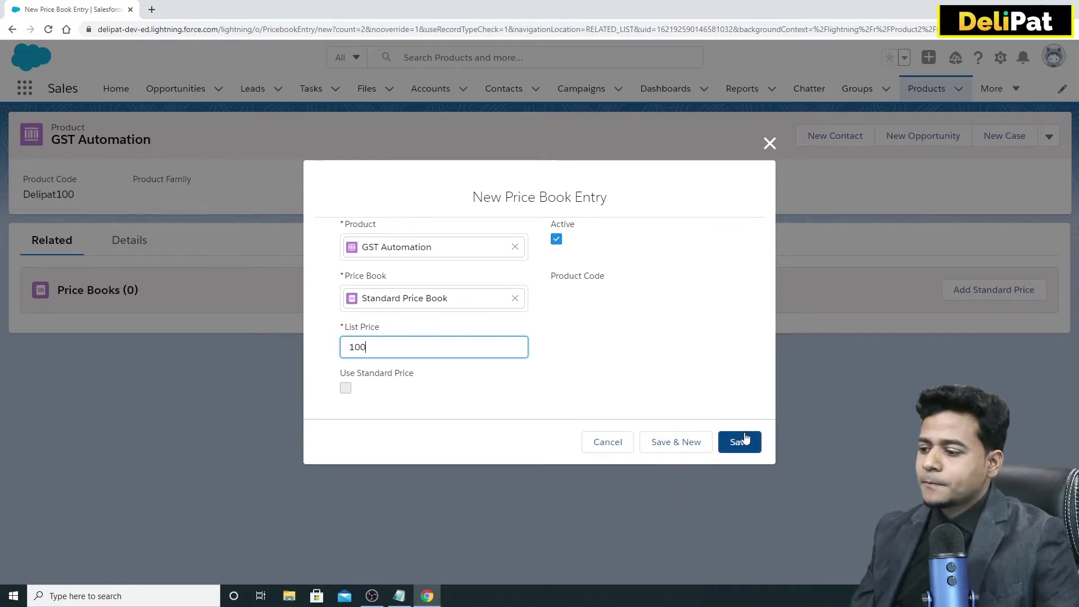
{"action": "left_click", "coordinate": [742, 442]}
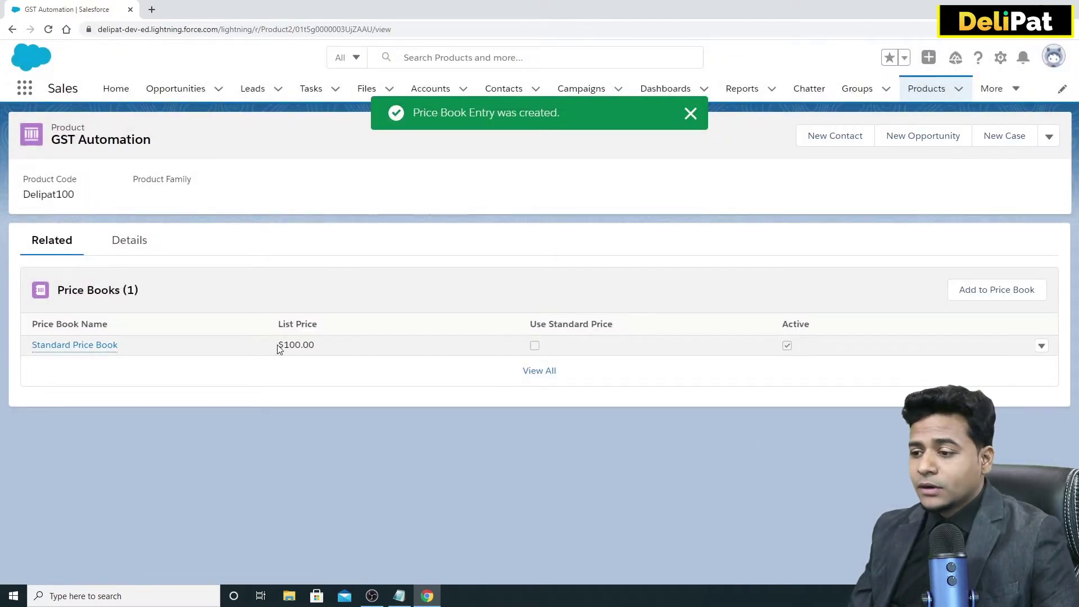
{"action": "left_click_drag", "start_coordinate": [278, 346], "coordinate": [323, 350]}
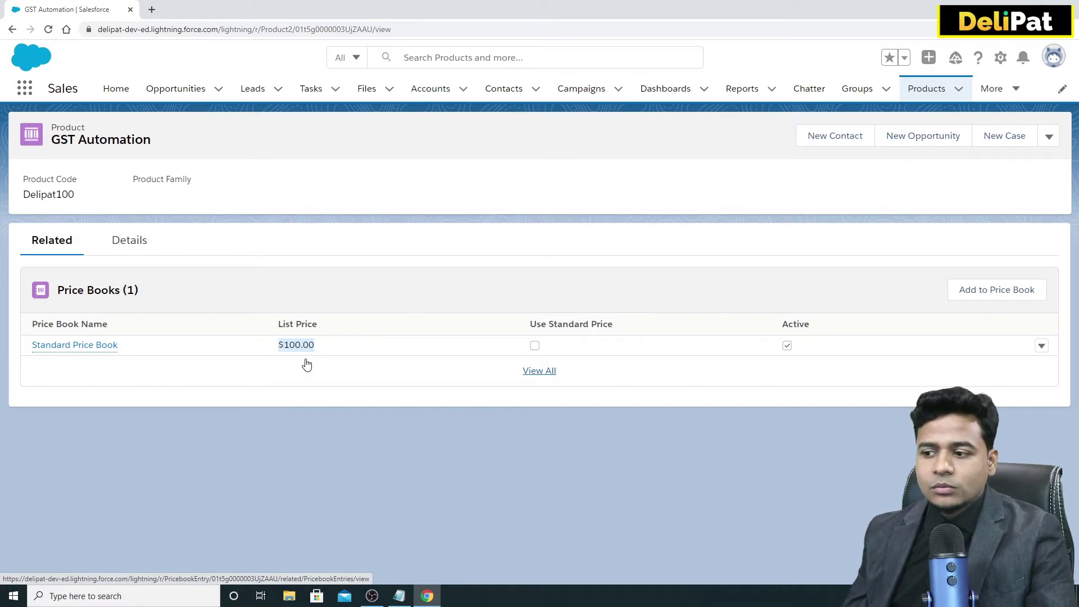
{"action": "left_click", "coordinate": [108, 256]}
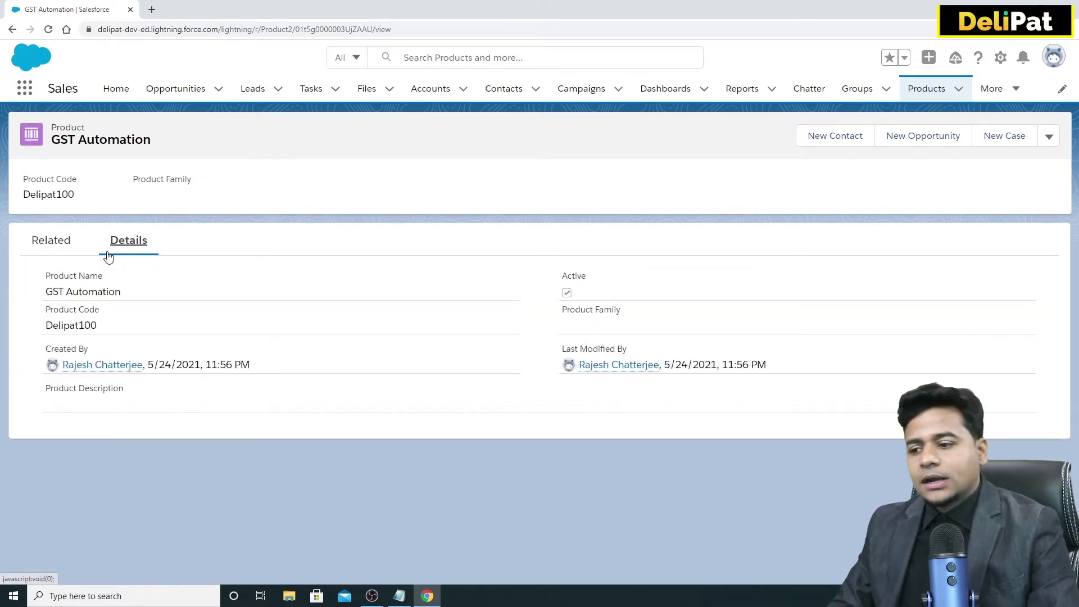
{"action": "left_click", "coordinate": [56, 254]}
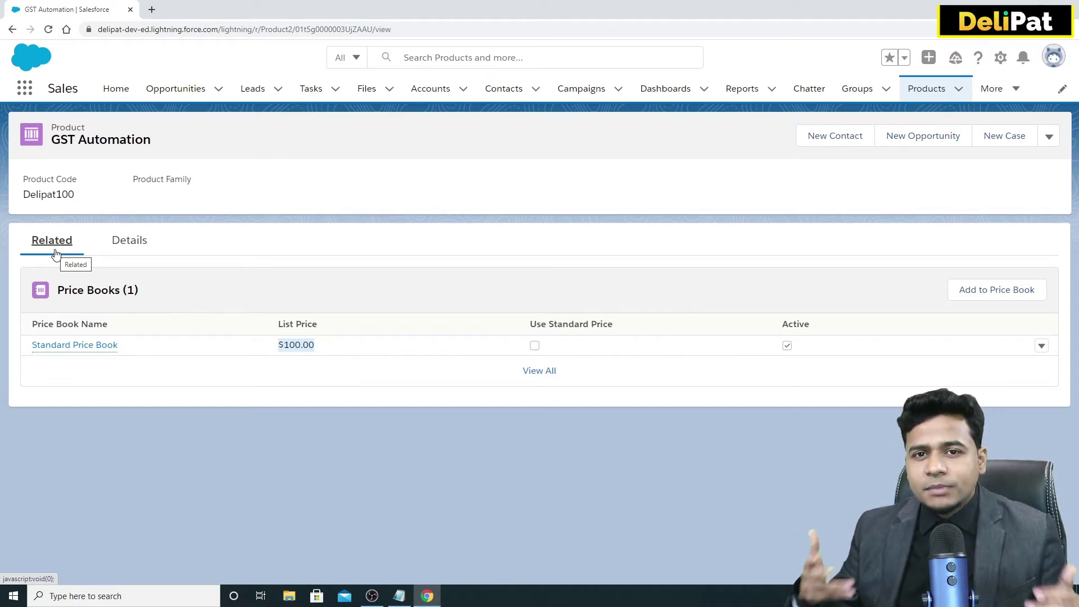
{"action": "left_click", "coordinate": [957, 89]}
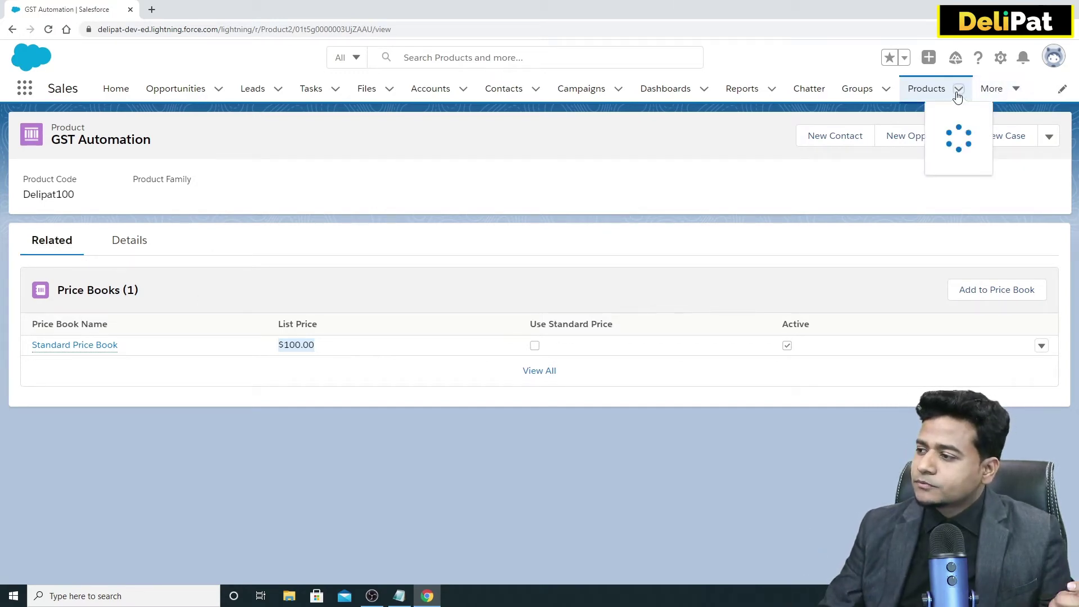
Create a new price book named Thanks Giving Day, mark it as active, and save it.
{"action": "left_click", "coordinate": [999, 91]}
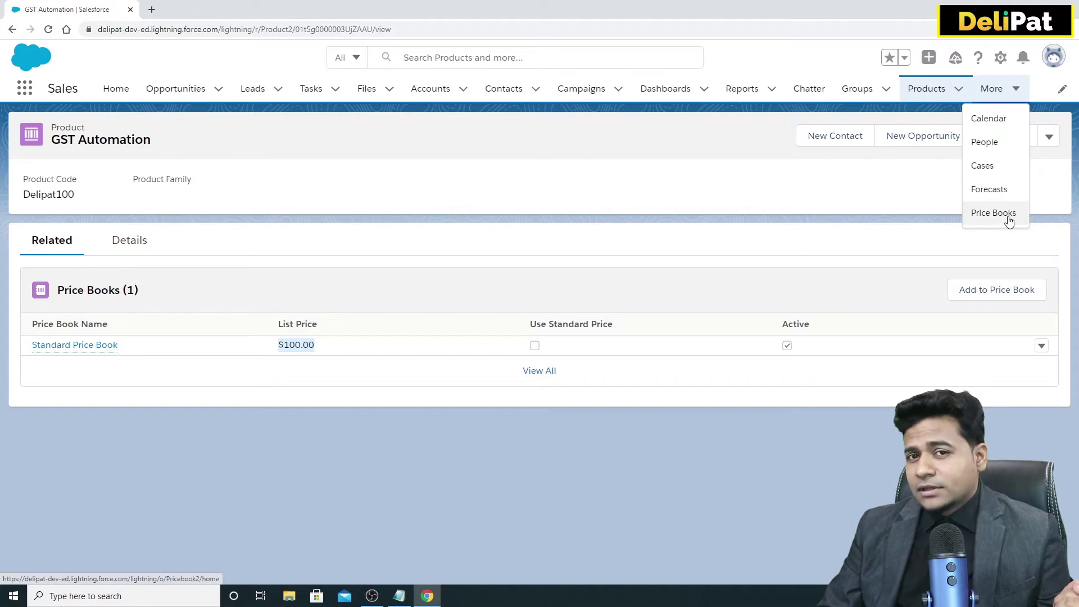
{"action": "left_click", "coordinate": [1009, 221]}
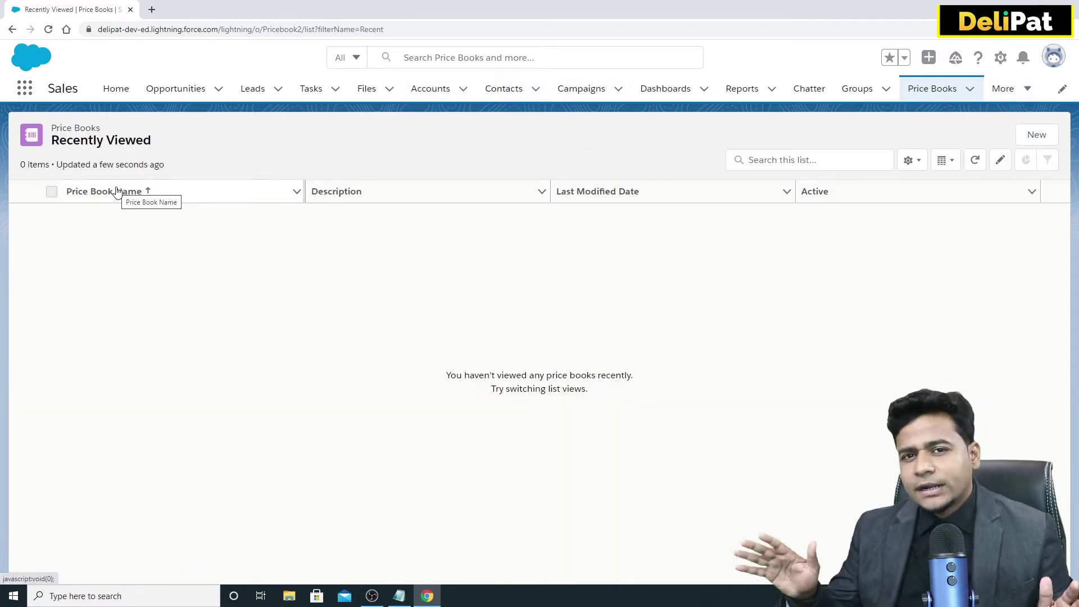
{"action": "left_click", "coordinate": [1035, 137]}
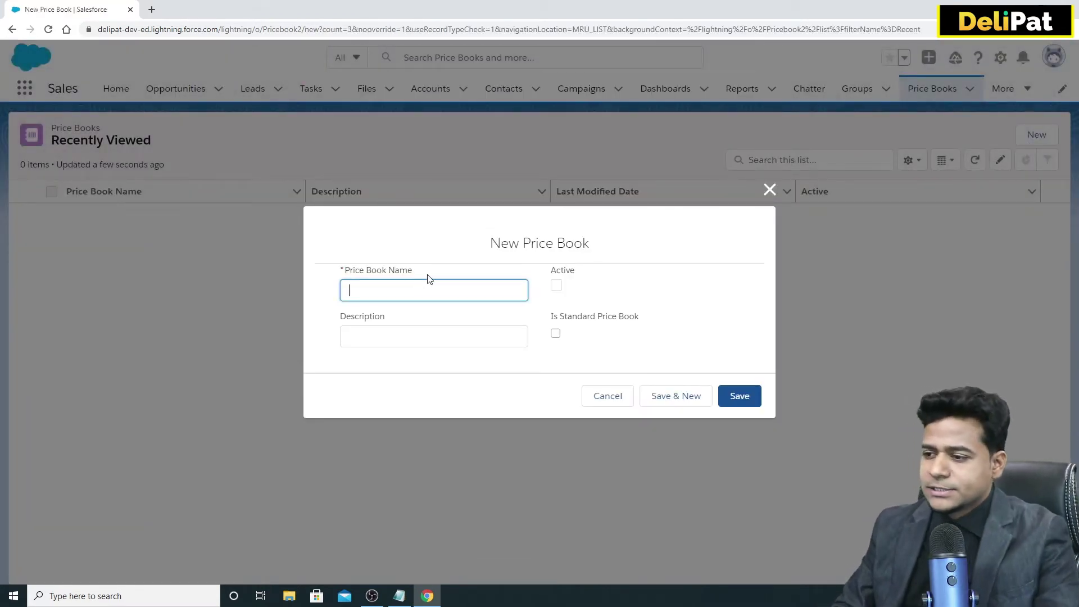
{"action": "type", "text": "Thank"}
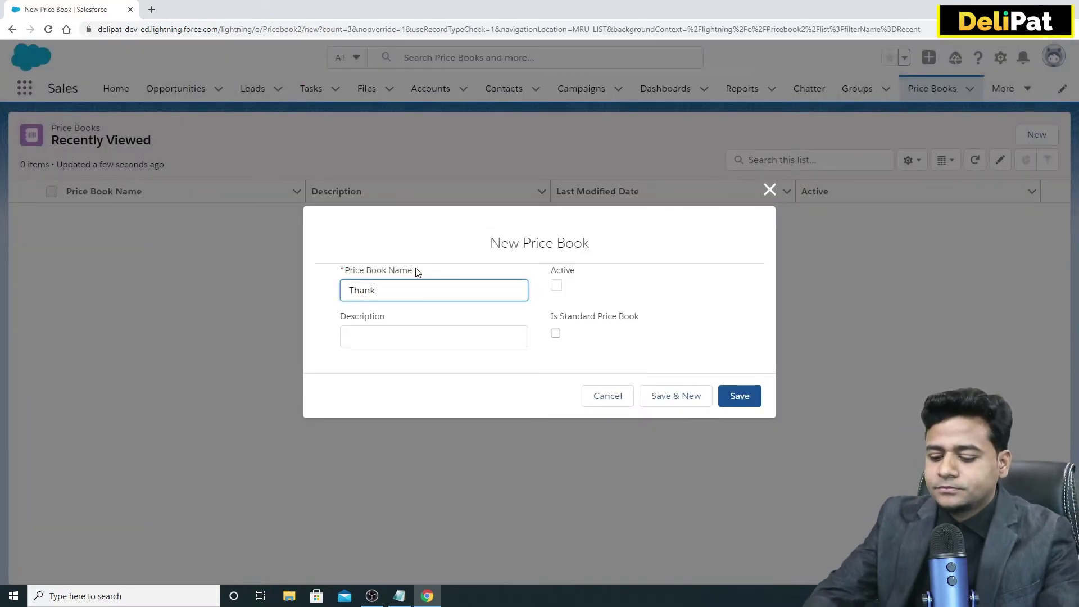
{"action": "type", "text": "s Giving Day"}
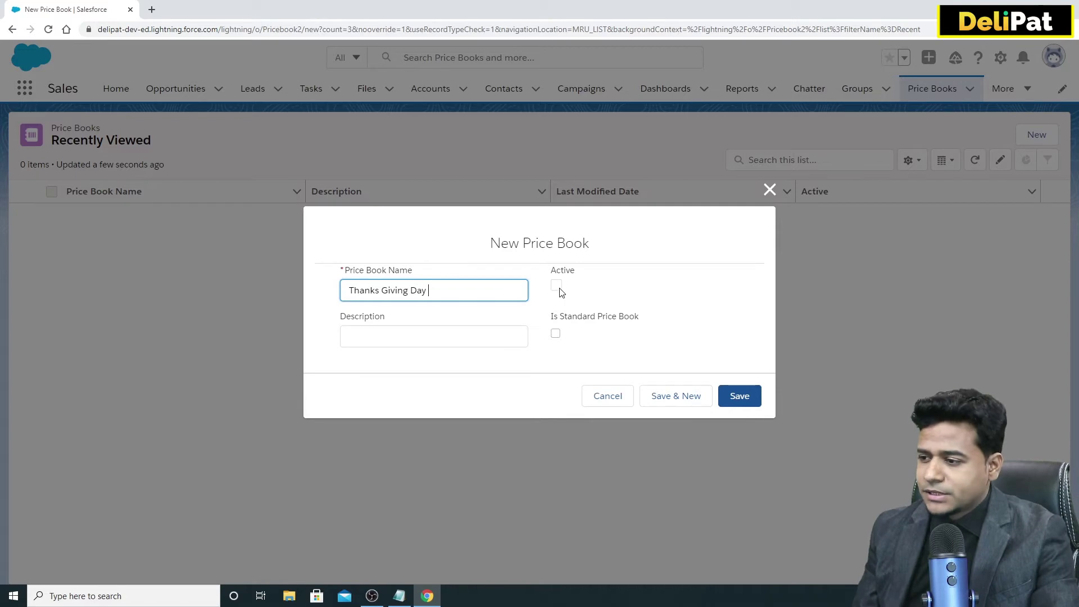
{"action": "left_click", "coordinate": [444, 340]}
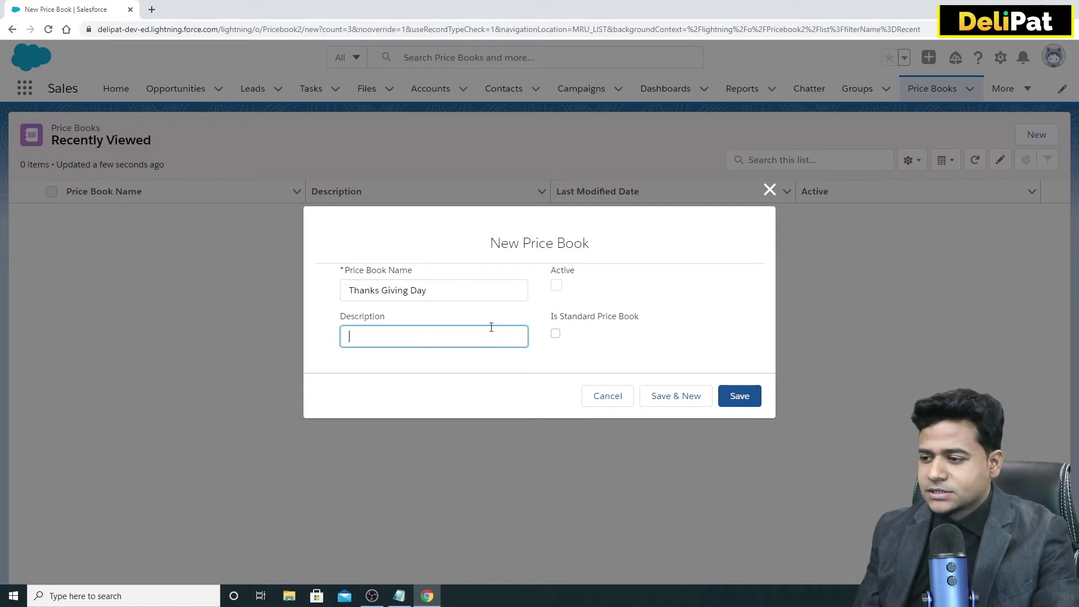
{"action": "left_click", "coordinate": [556, 285]}
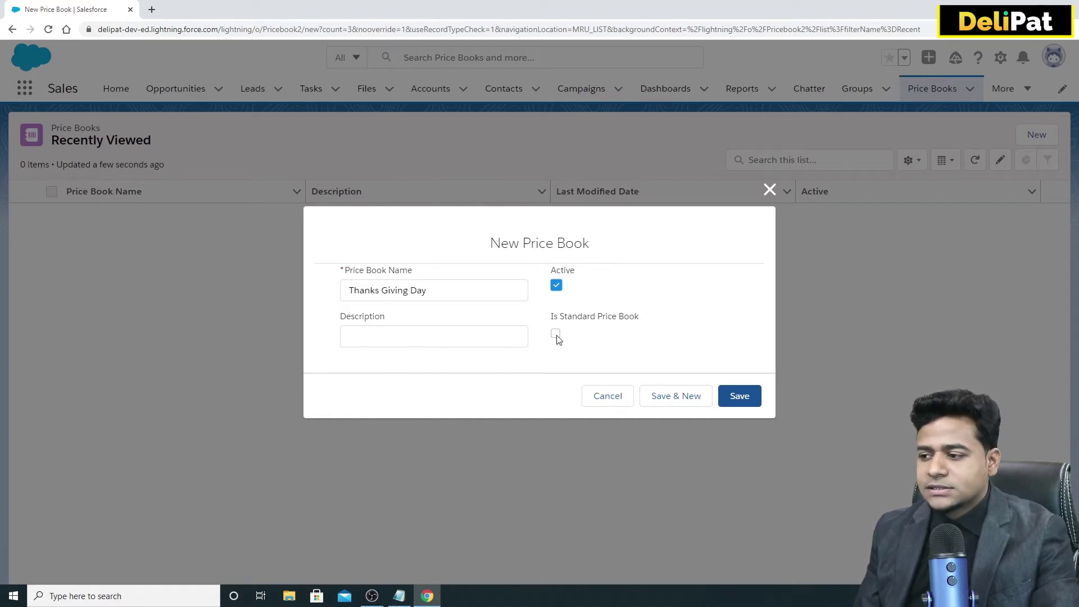
{"action": "left_click", "coordinate": [730, 400]}
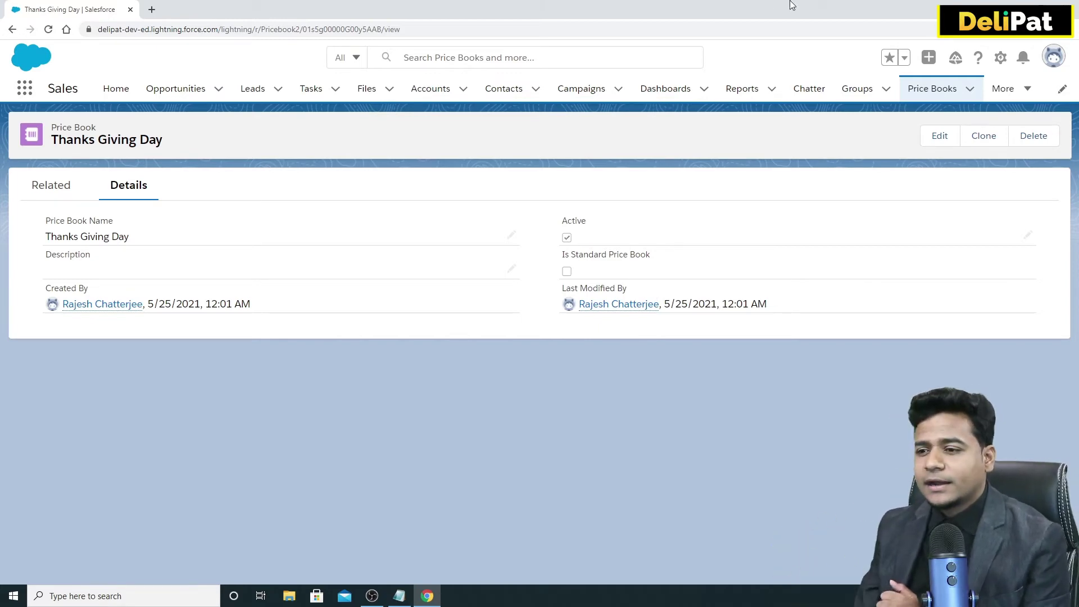
Show the Thanks Giving Day price book's related lists, and open the GST Automation product's related price books in a separate browser tab.
{"action": "left_click", "coordinate": [57, 195]}
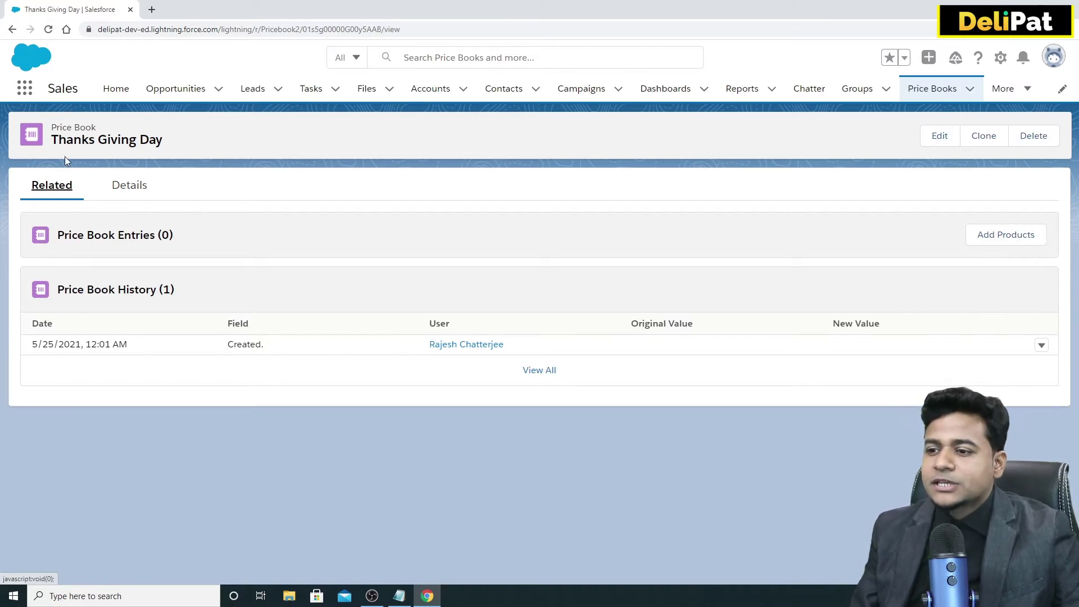
{"action": "left_click_drag", "start_coordinate": [62, 139], "coordinate": [179, 138]}
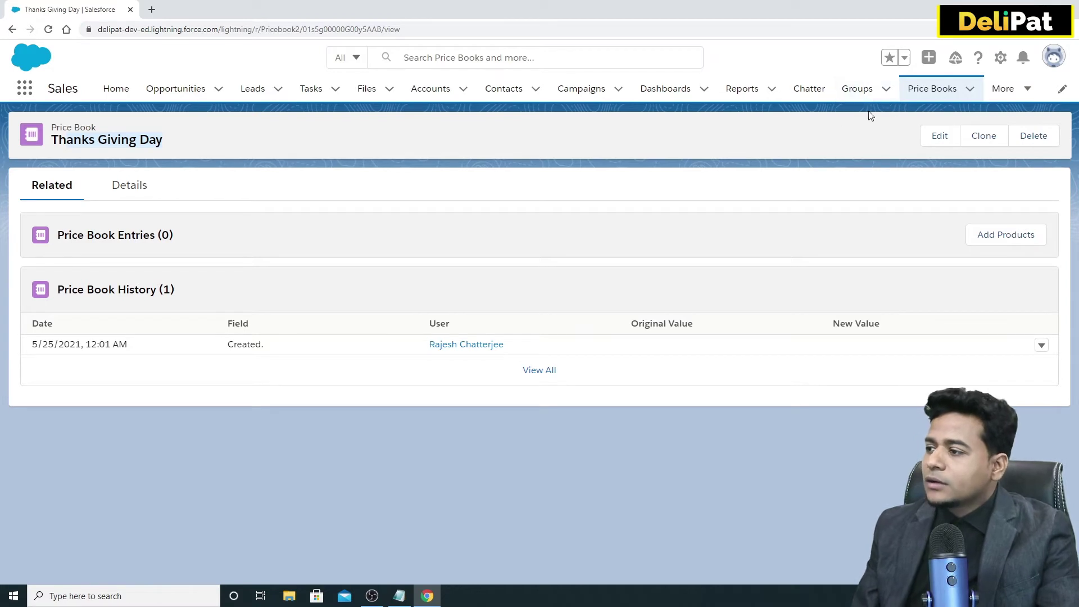
{"action": "left_click", "coordinate": [1003, 88]}
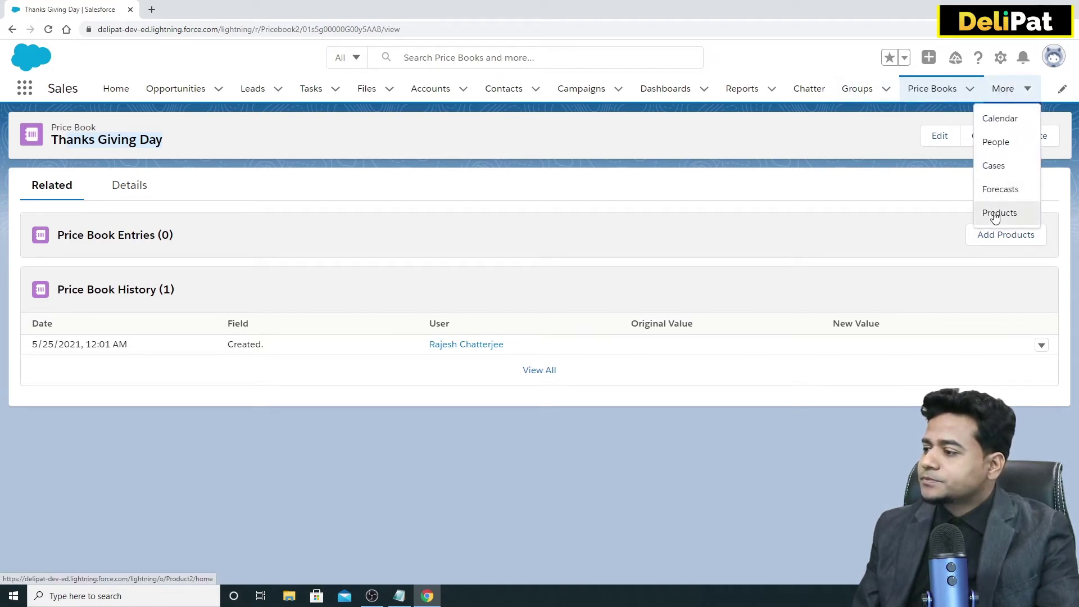
{"action": "right_click", "coordinate": [994, 218]}
{"action": "left_click", "coordinate": [932, 222]}
{"action": "left_click", "coordinate": [174, 9]}
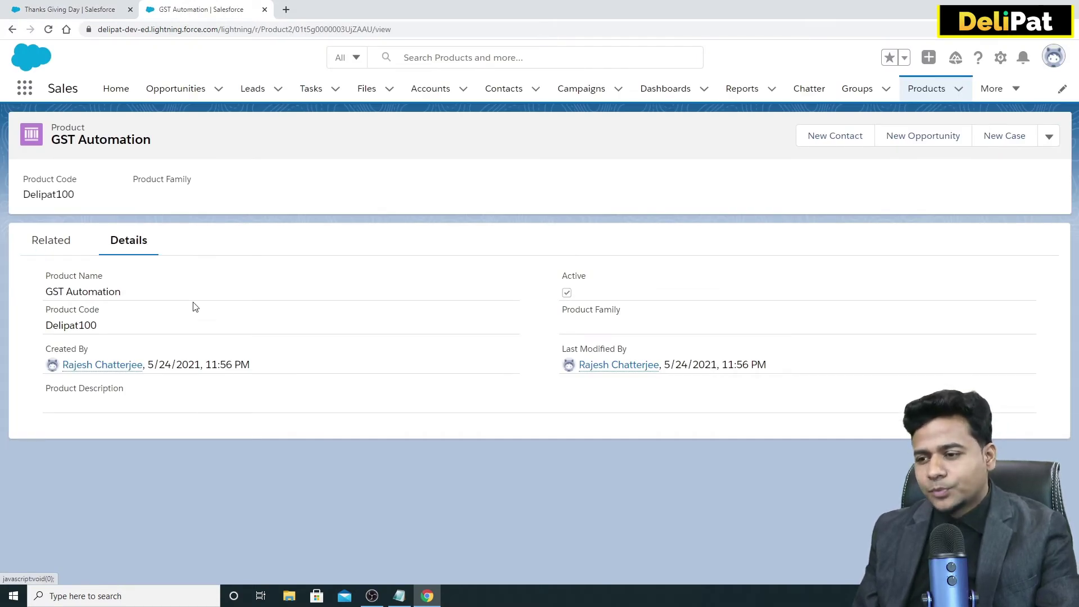
{"action": "left_click", "coordinate": [51, 241]}
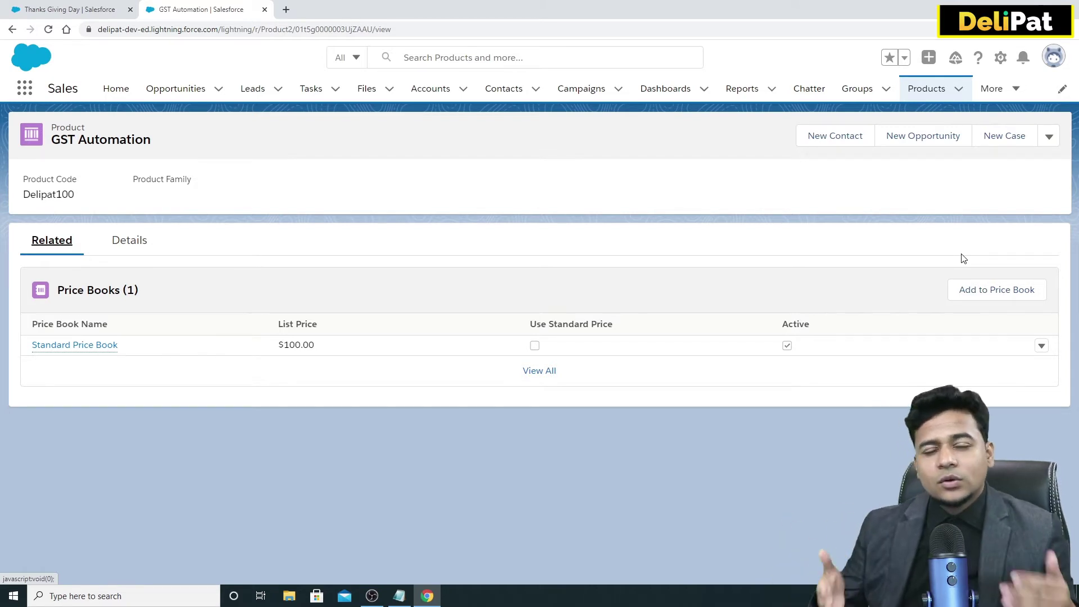
Compare the related lists of the Thanks Giving Day price book and the GST Automation product.
{"action": "left_click", "coordinate": [63, 10]}
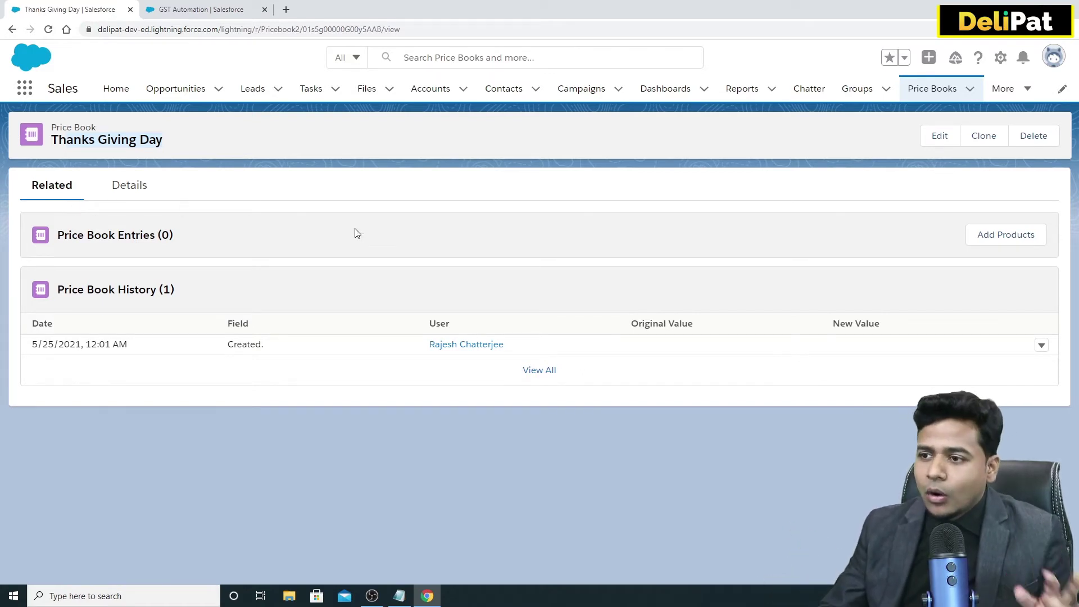
{"action": "left_click", "coordinate": [236, 10]}
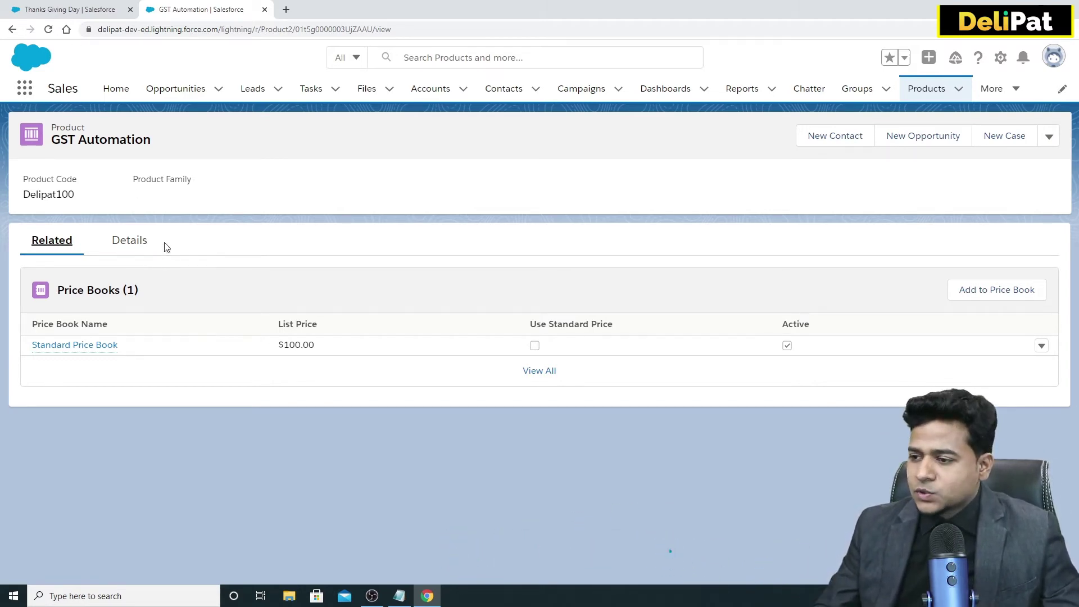
{"action": "left_click_drag", "start_coordinate": [97, 147], "coordinate": [145, 143]}
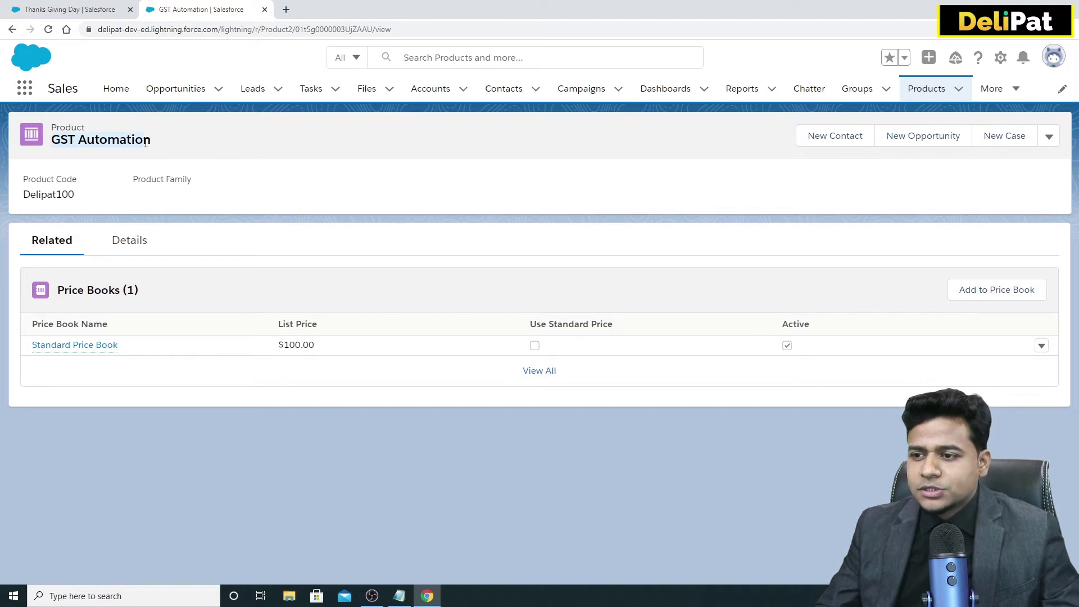
{"action": "left_click", "coordinate": [68, 11]}
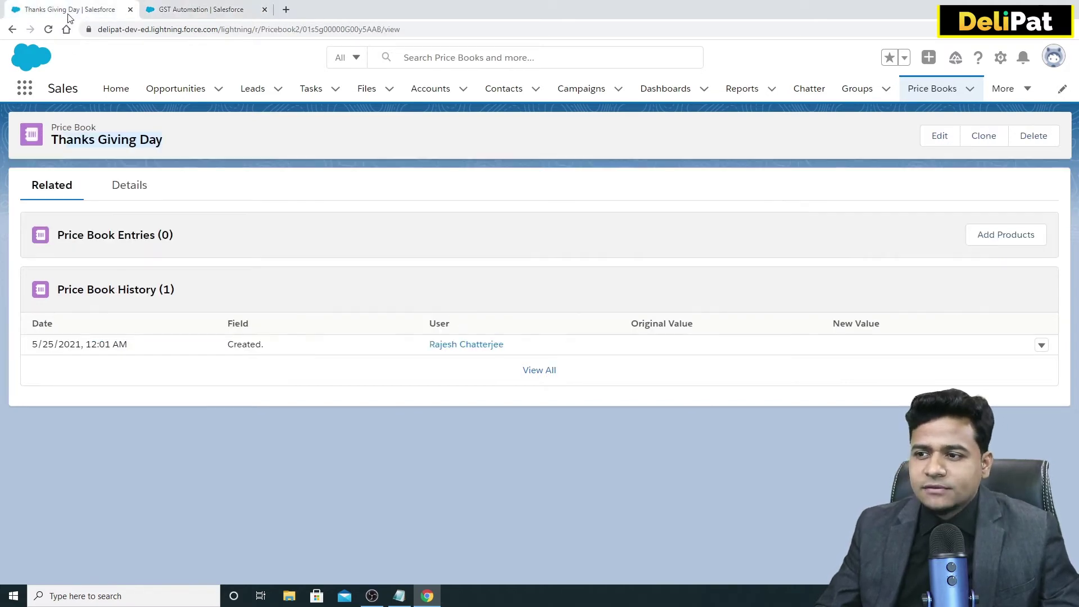
Start adding the GST Automation product to the Thanks Giving Day price book with USD as the currency.
{"action": "left_click", "coordinate": [203, 9]}
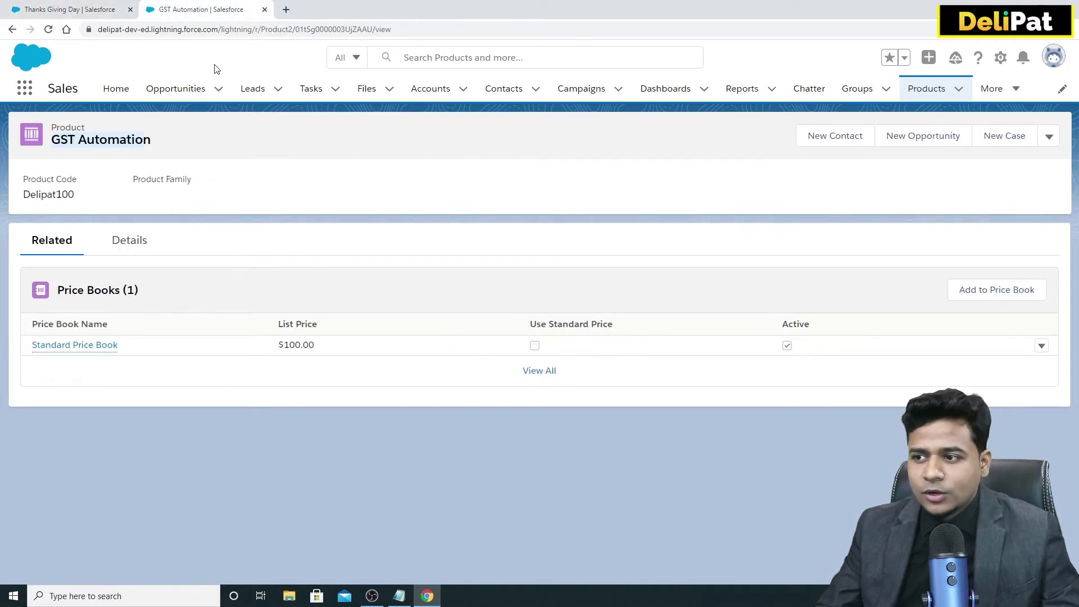
{"action": "left_click", "coordinate": [982, 296]}
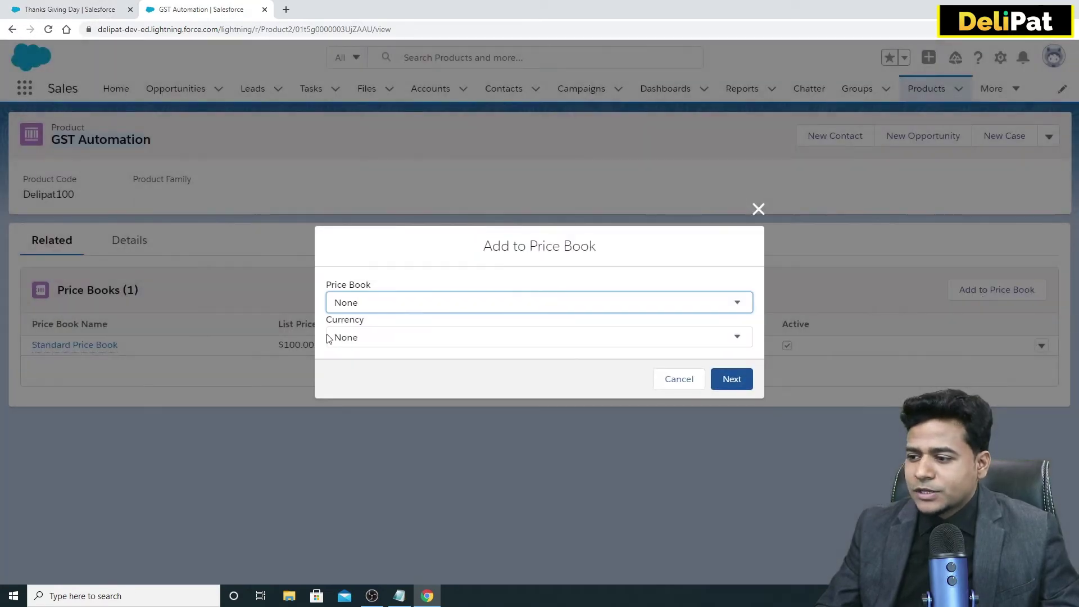
{"action": "left_click", "coordinate": [368, 307]}
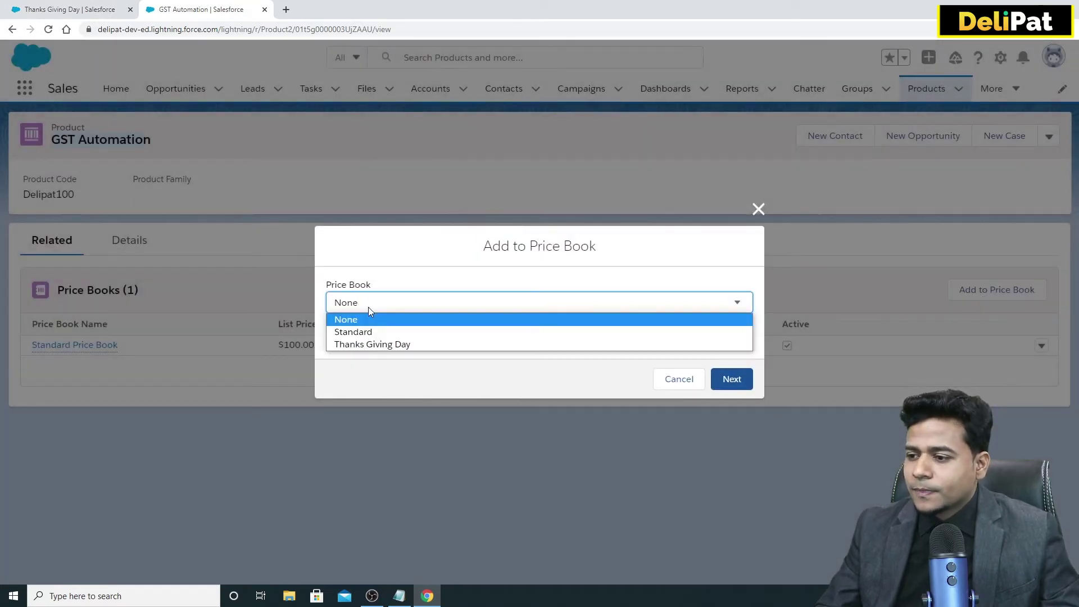
{"action": "left_click", "coordinate": [381, 344]}
{"action": "left_click", "coordinate": [367, 337]}
{"action": "left_click", "coordinate": [362, 366]}
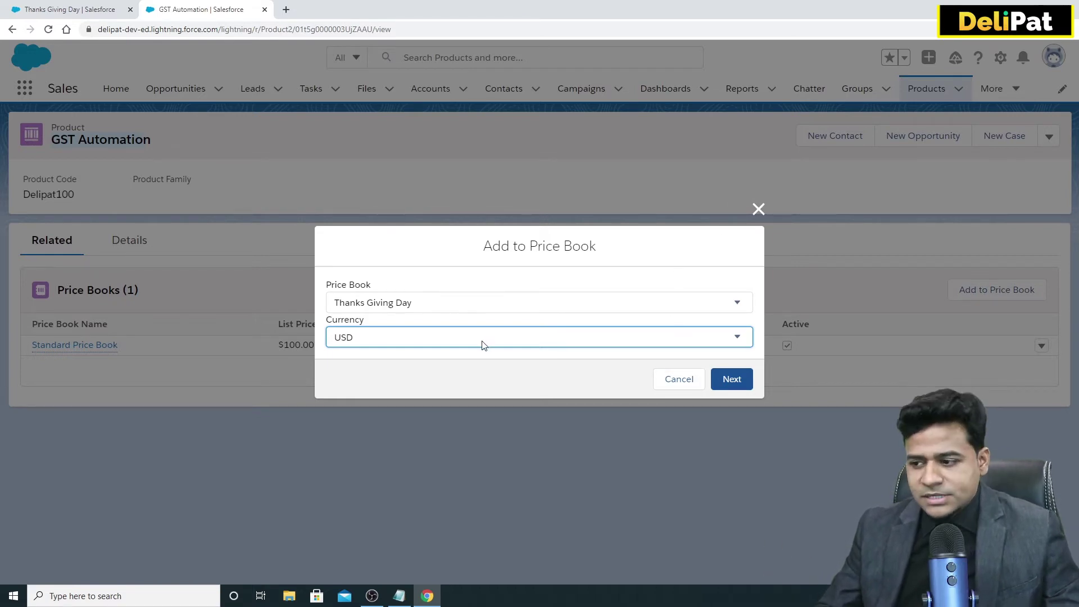
{"action": "left_click", "coordinate": [730, 378]}
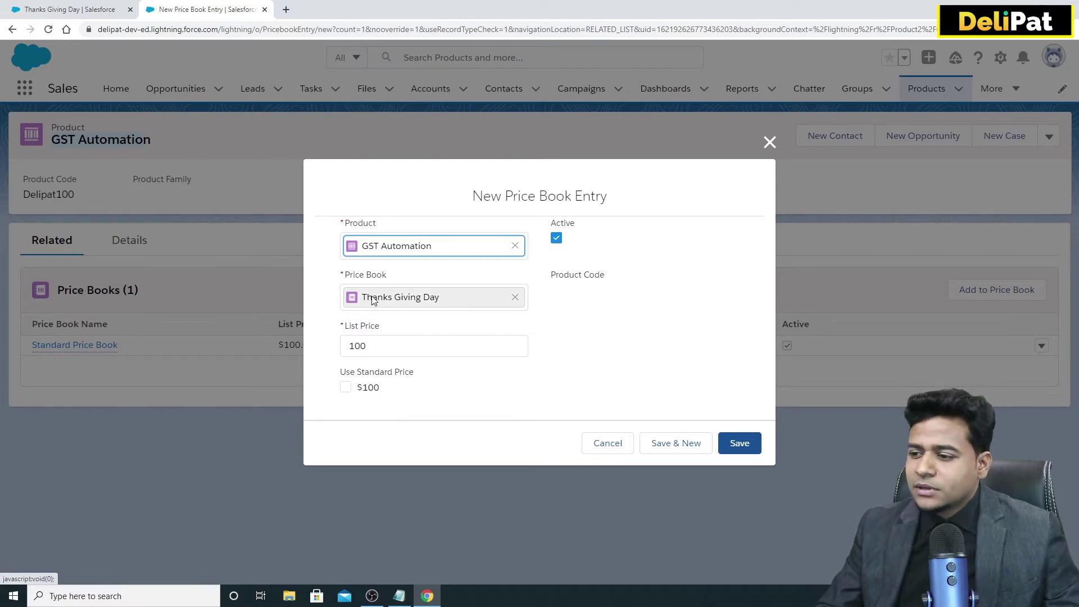
Set the list price of the new Thanks Giving Day price book entry to 90 and save the entry.
{"action": "left_click", "coordinate": [389, 345]}
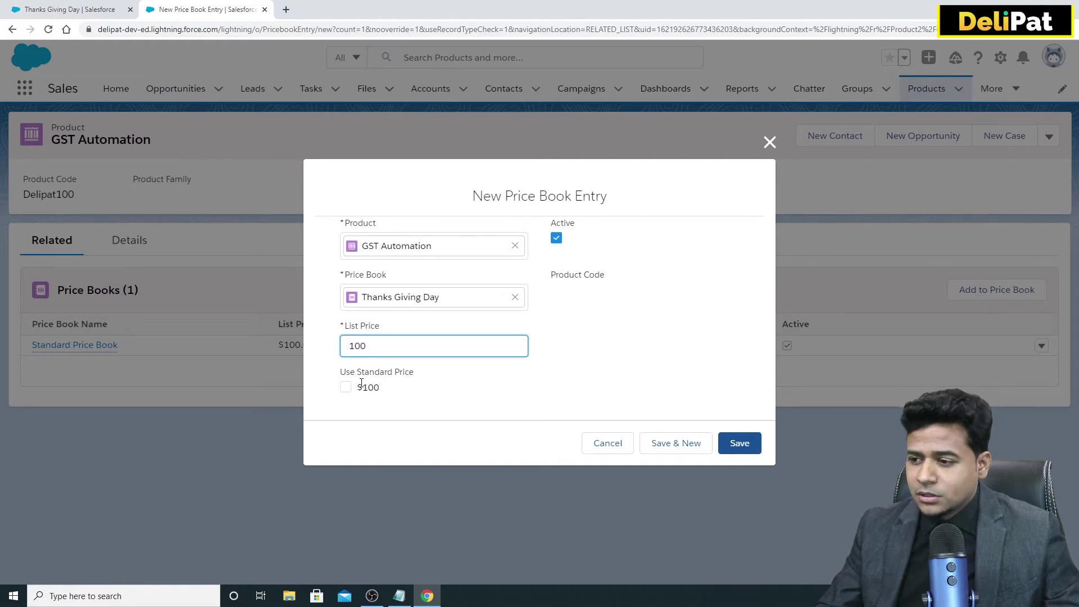
{"action": "left_click_drag", "start_coordinate": [365, 348], "coordinate": [342, 348]}
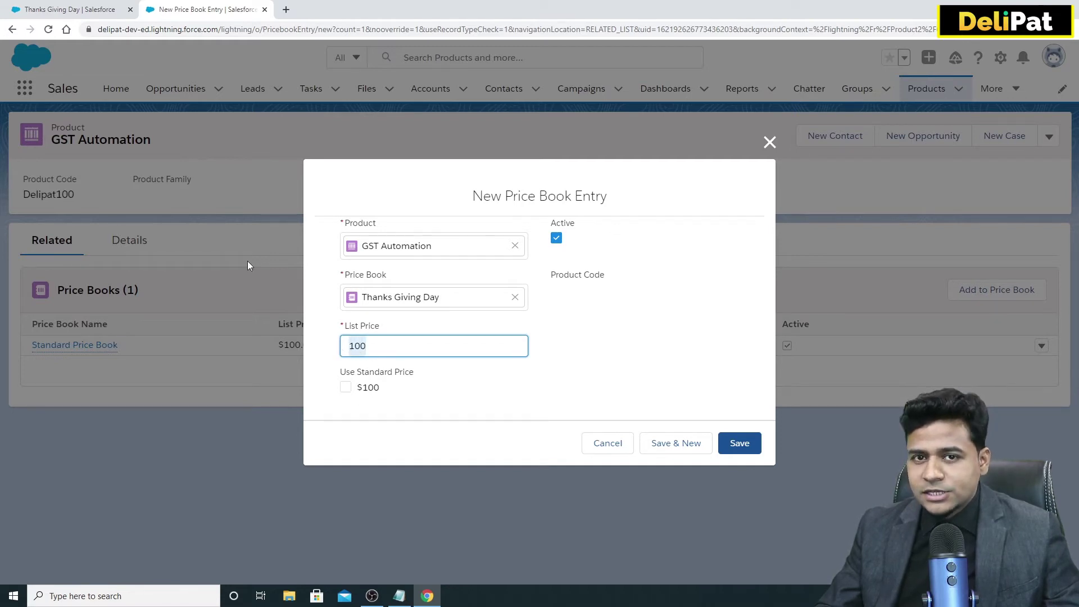
{"action": "type", "text": "90"}
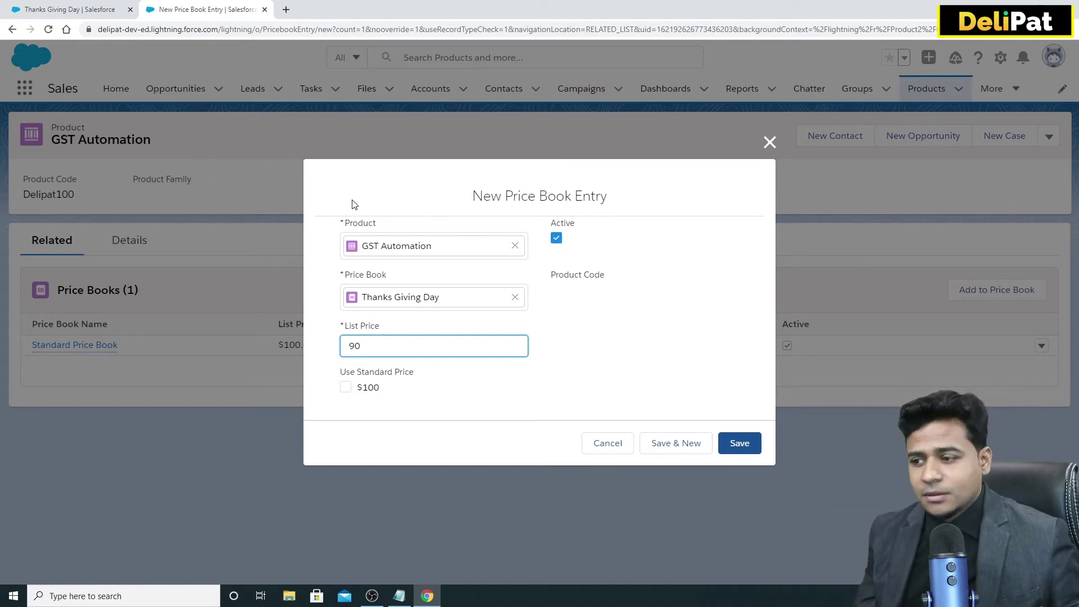
{"action": "left_click", "coordinate": [738, 448]}
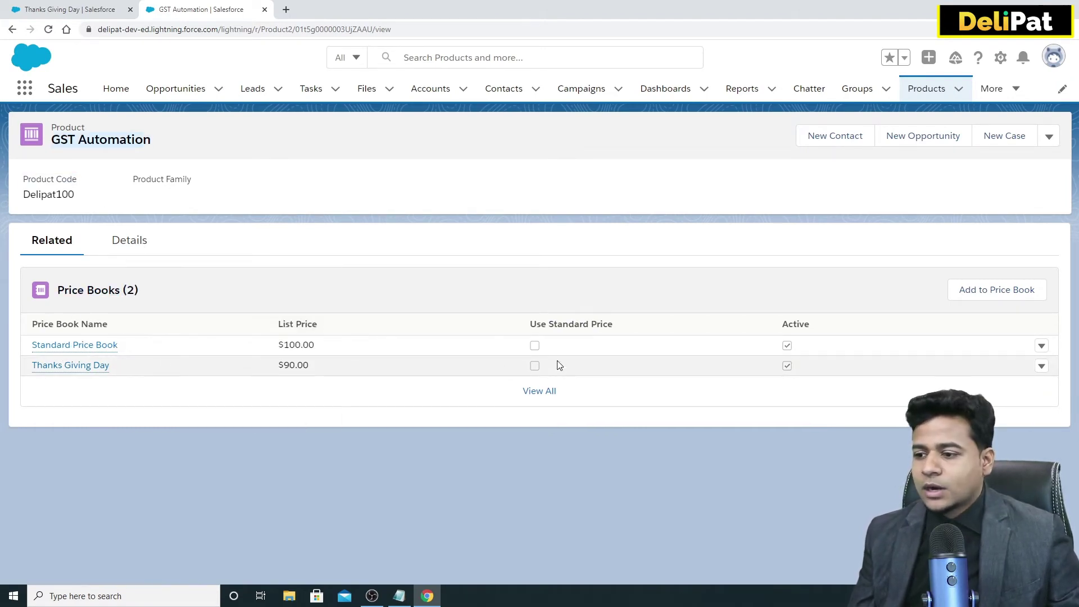
Reload the Thanks Giving Day price book and check its related price book entries.
{"action": "mouse_move", "coordinate": [96, 369]}
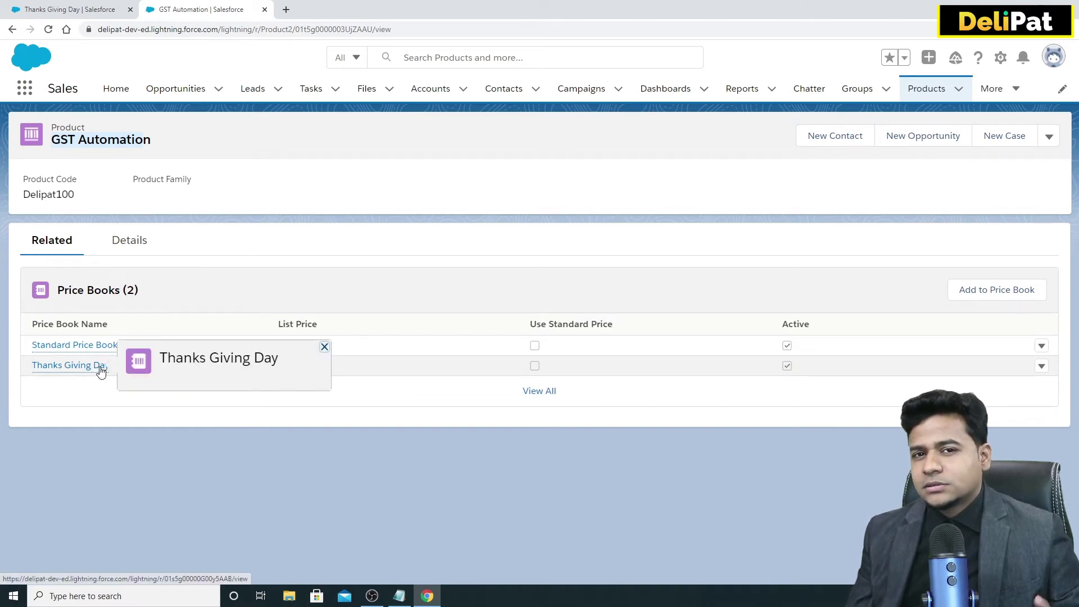
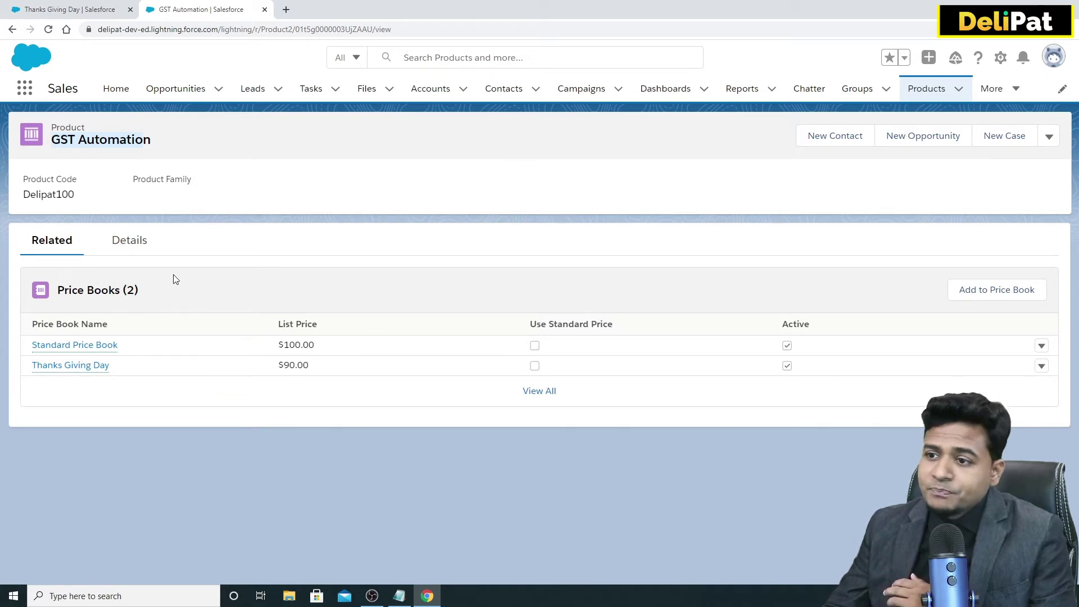
{"action": "left_click", "coordinate": [62, 10]}
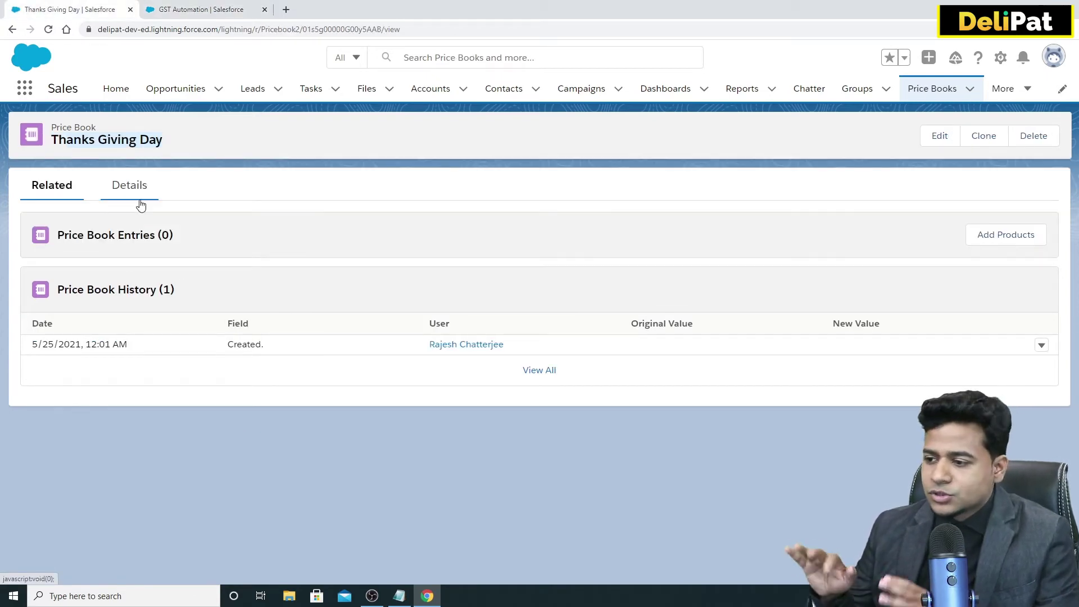
{"action": "left_click", "coordinate": [48, 31]}
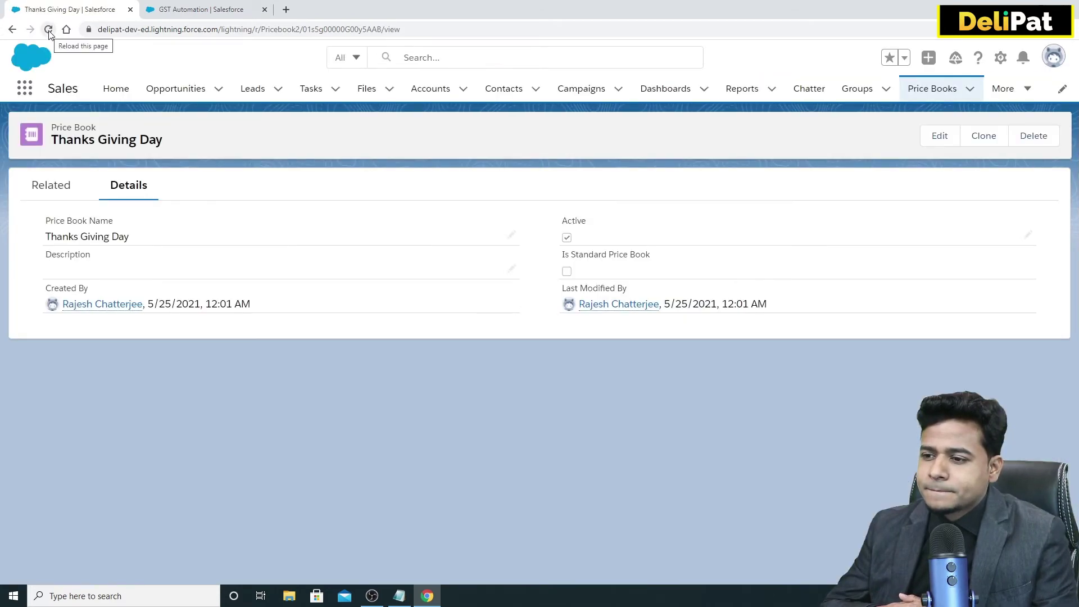
{"action": "left_click", "coordinate": [52, 185]}
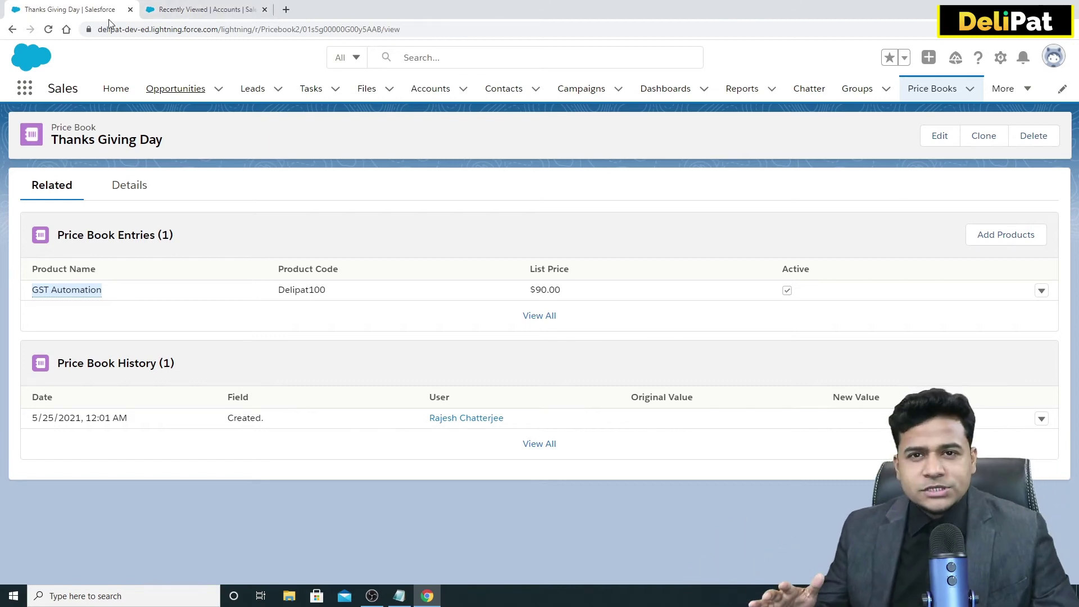
Open the Xyz Pvt Ltd account in the second browser tab and look through its detail fields.
{"action": "left_click", "coordinate": [239, 11]}
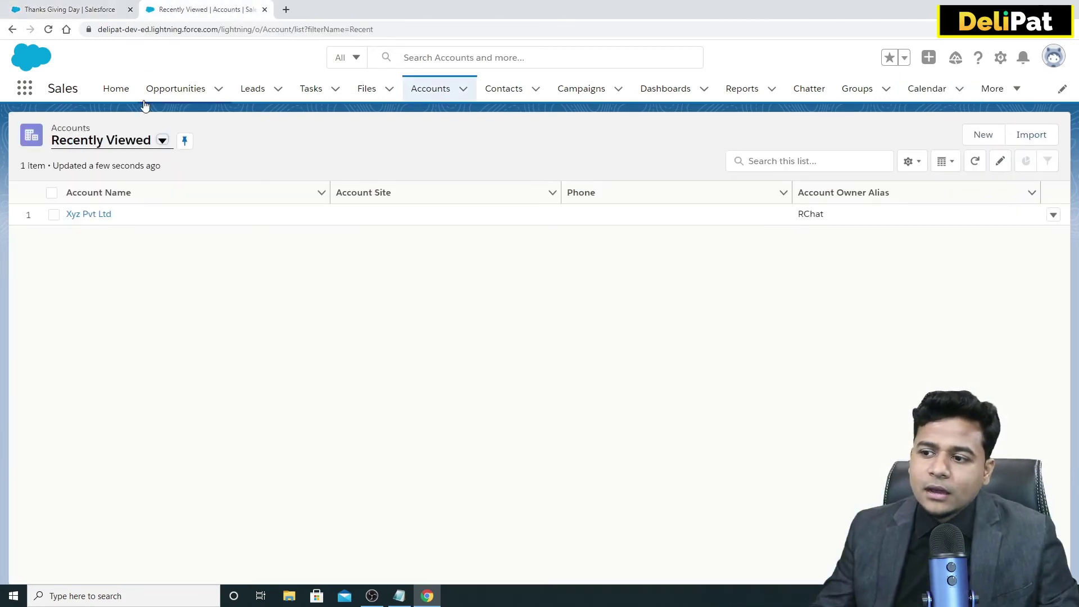
{"action": "left_click", "coordinate": [85, 215]}
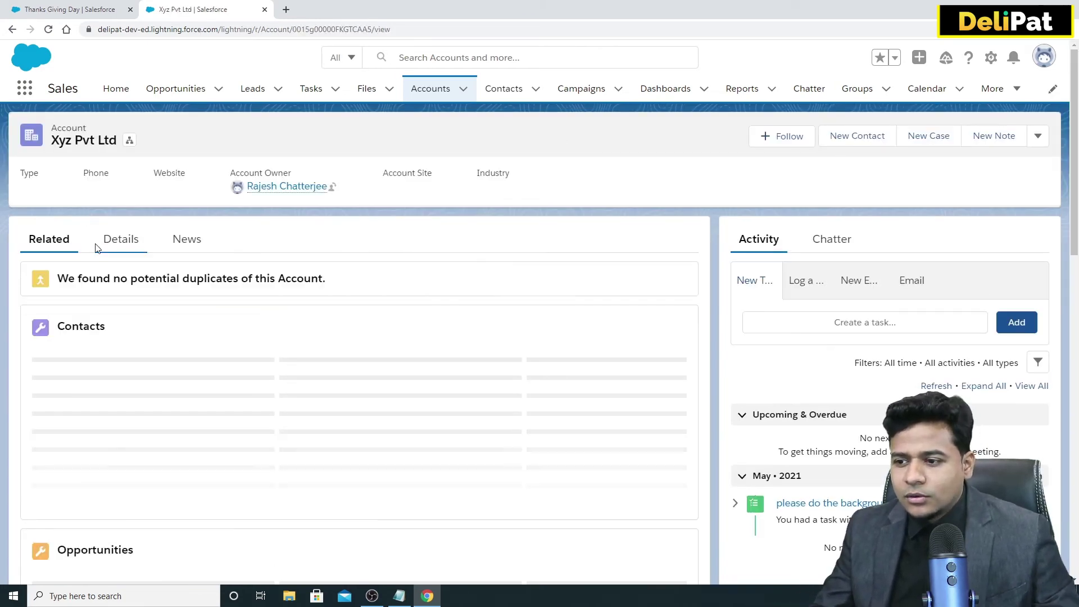
{"action": "left_click", "coordinate": [103, 241]}
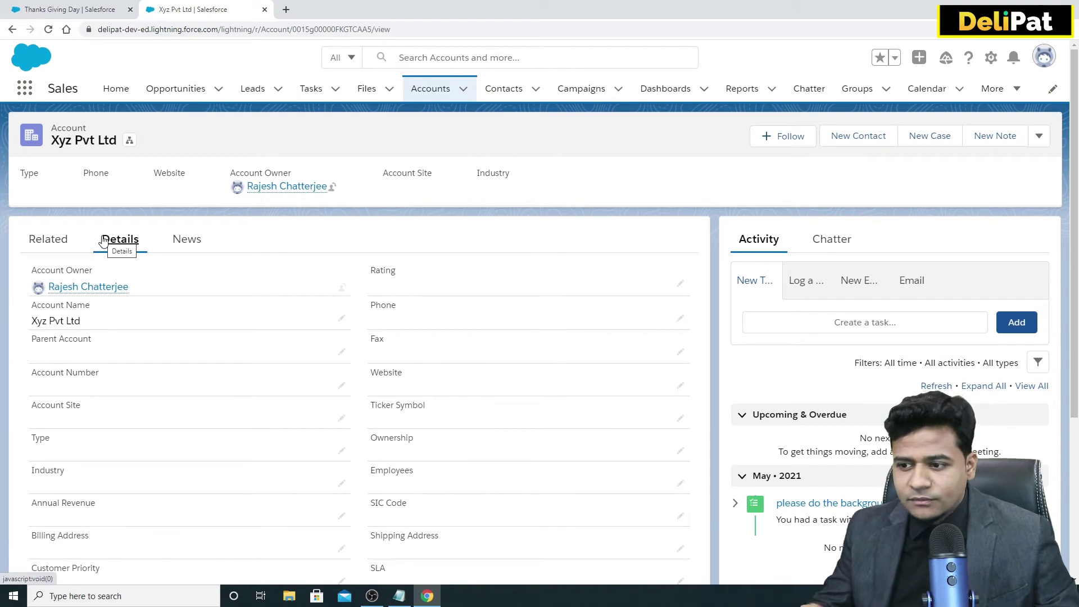
{"action": "scroll", "coordinate": [148, 330], "scroll_direction": "down", "scroll_amount": 5}
{"action": "scroll", "coordinate": [145, 337], "scroll_direction": "up", "scroll_amount": 5}
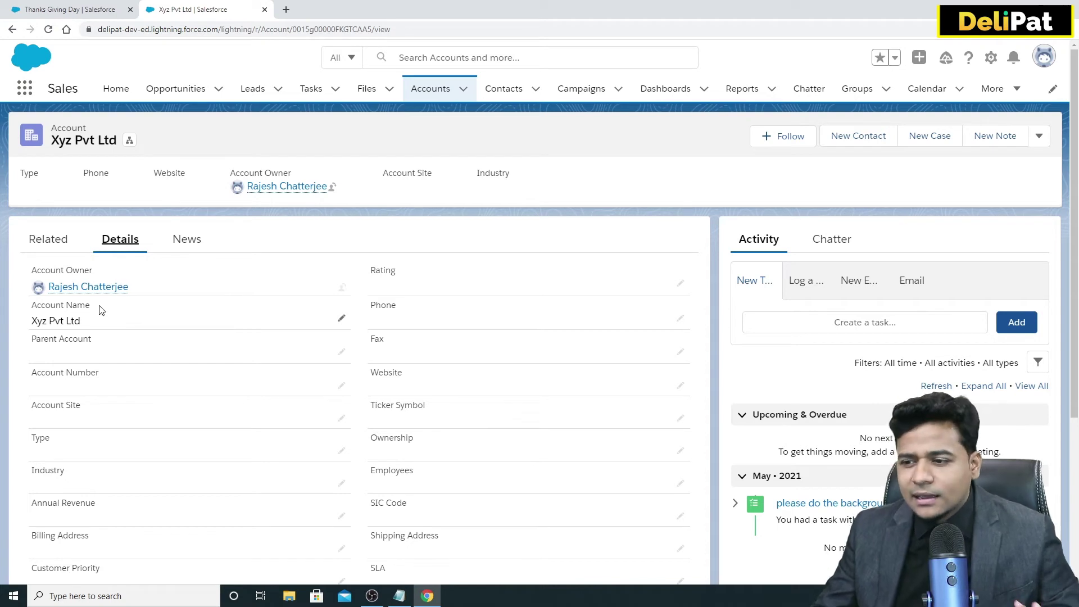
Review the related contacts and opportunities of the Xyz Pvt Ltd account, along with its details.
{"action": "left_click", "coordinate": [57, 247]}
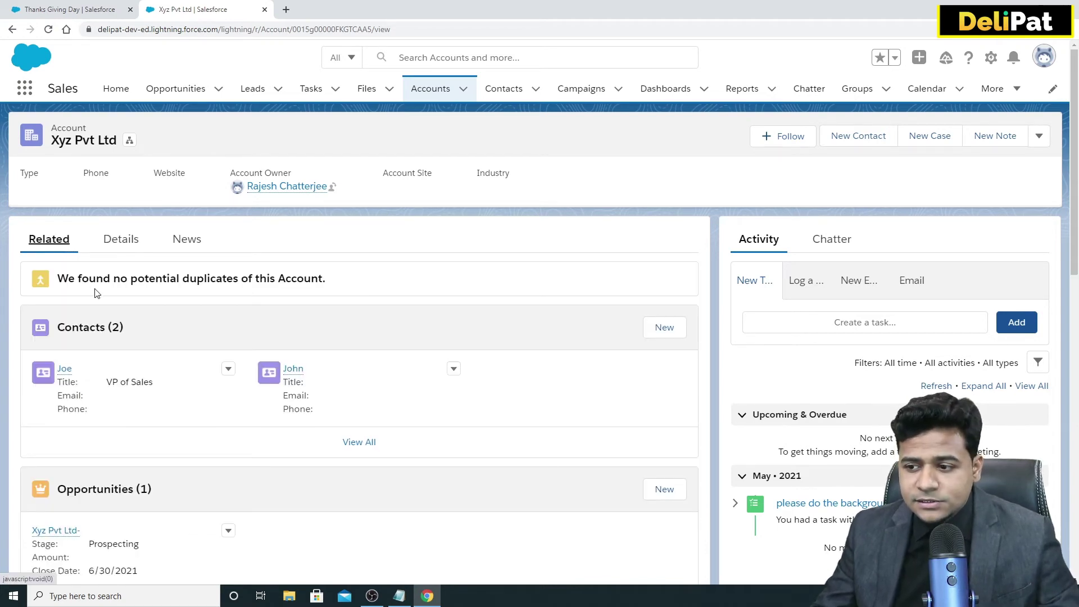
{"action": "scroll", "coordinate": [65, 289], "scroll_direction": "down", "scroll_amount": 1}
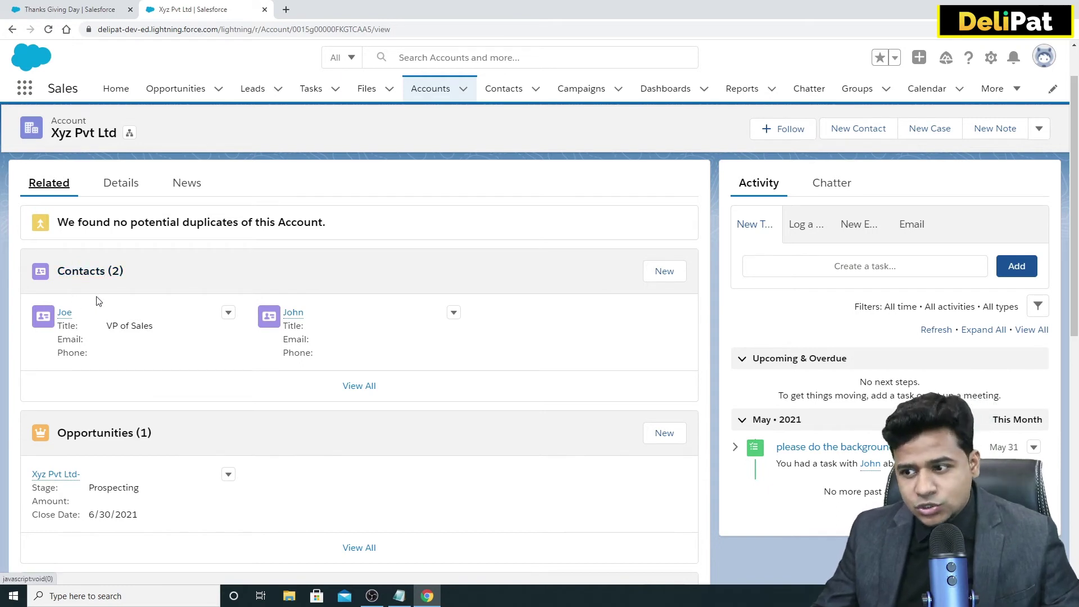
{"action": "scroll", "coordinate": [79, 349], "scroll_direction": "down", "scroll_amount": 1}
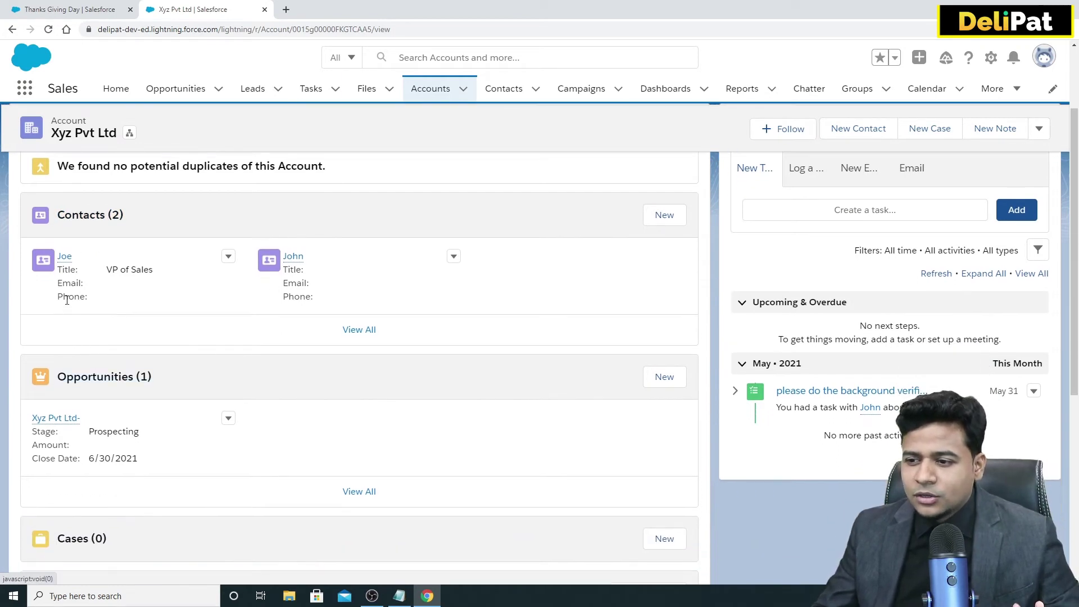
{"action": "left_click_drag", "start_coordinate": [106, 270], "coordinate": [129, 280]}
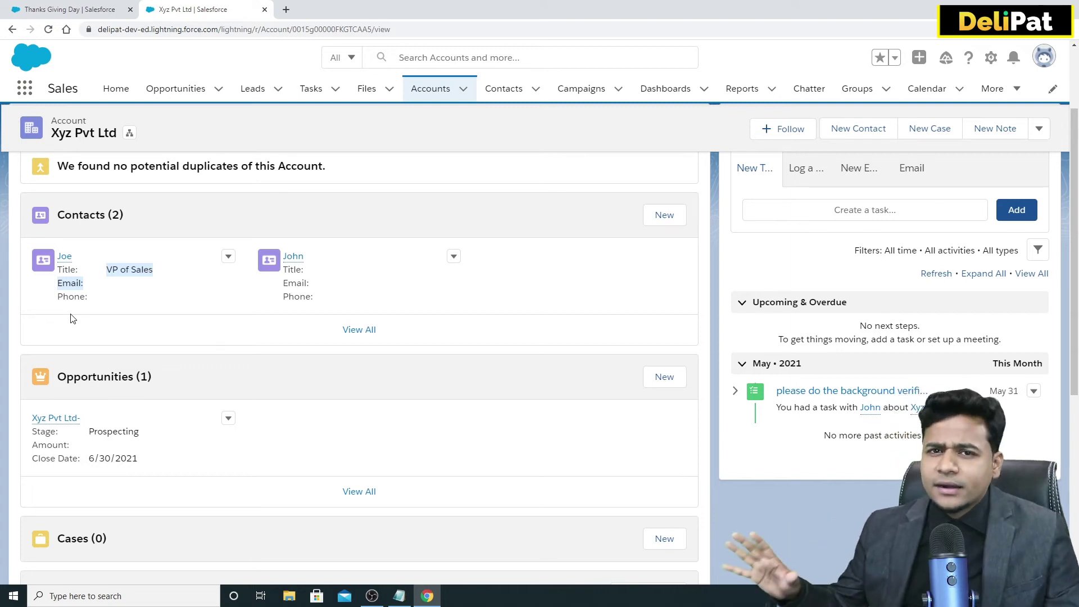
{"action": "scroll", "coordinate": [90, 326], "scroll_direction": "up", "scroll_amount": 2}
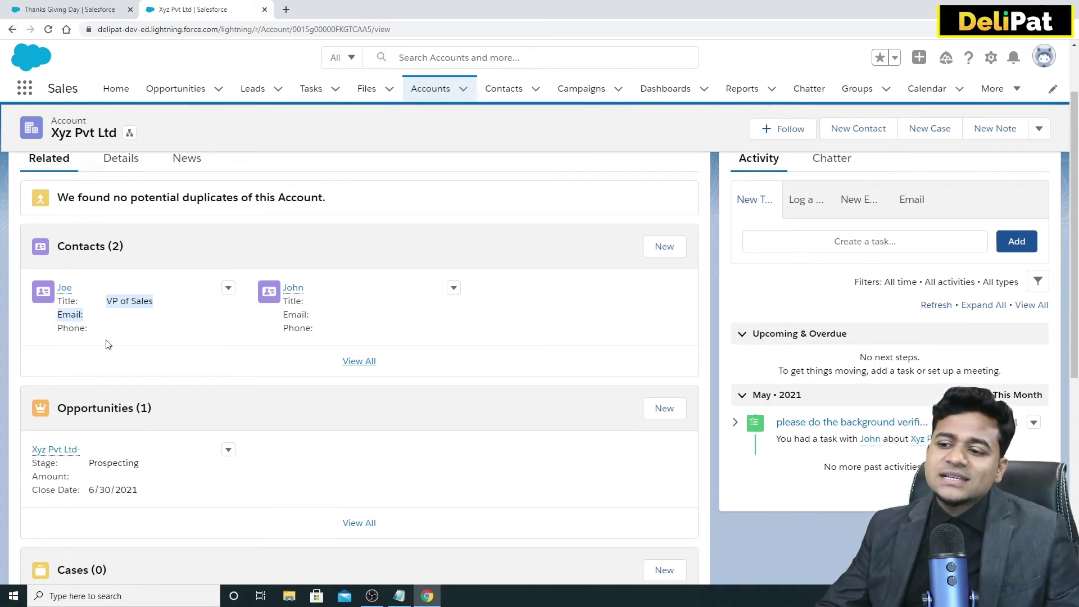
{"action": "left_click", "coordinate": [120, 239]}
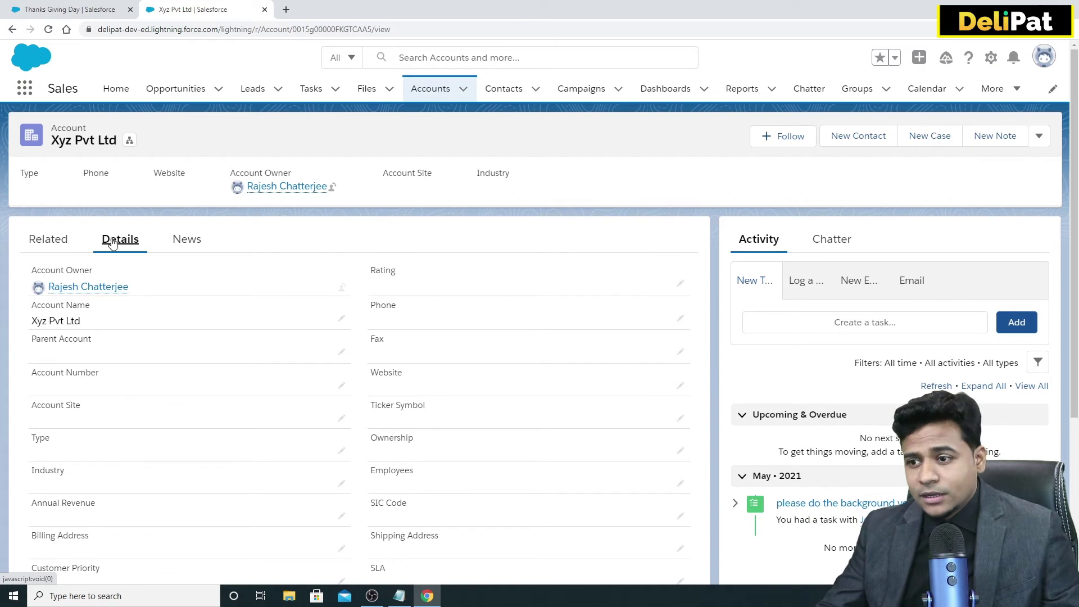
{"action": "left_click", "coordinate": [31, 249]}
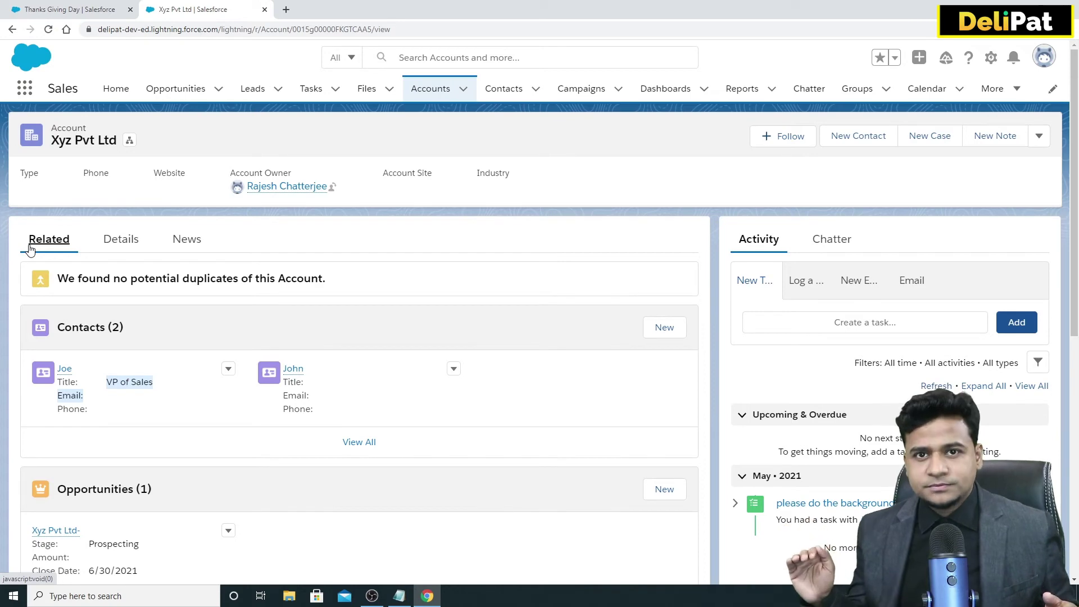
{"action": "scroll", "coordinate": [169, 393], "scroll_direction": "down", "scroll_amount": 2}
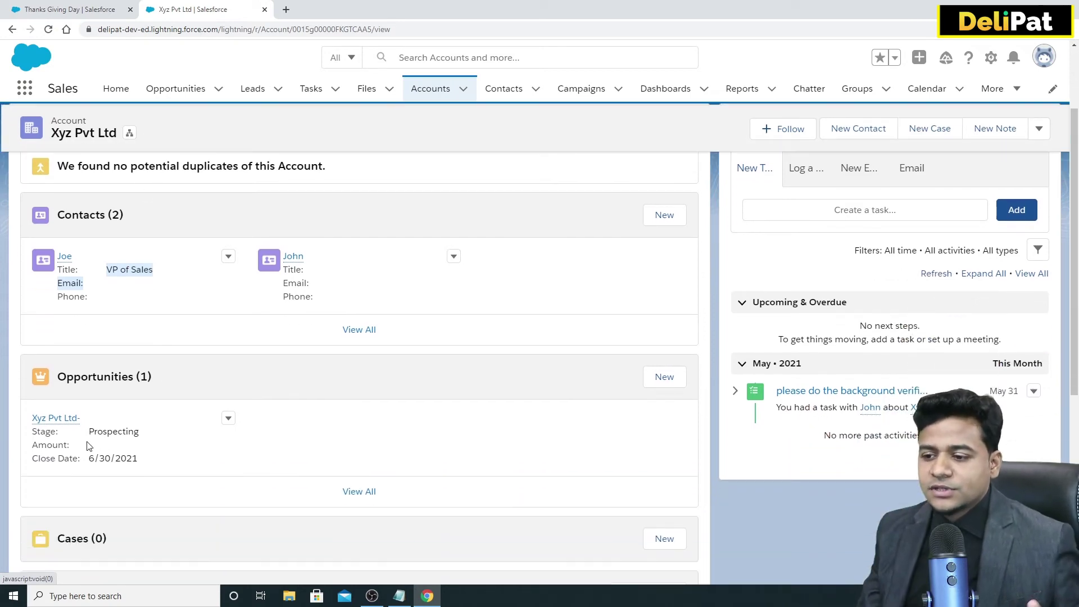
Open the account's Xyz Pvt Ltd- opportunity in a new browser tab and examine its detail fields, including the stage.
{"action": "right_click", "coordinate": [70, 425]}
{"action": "left_click", "coordinate": [71, 426]}
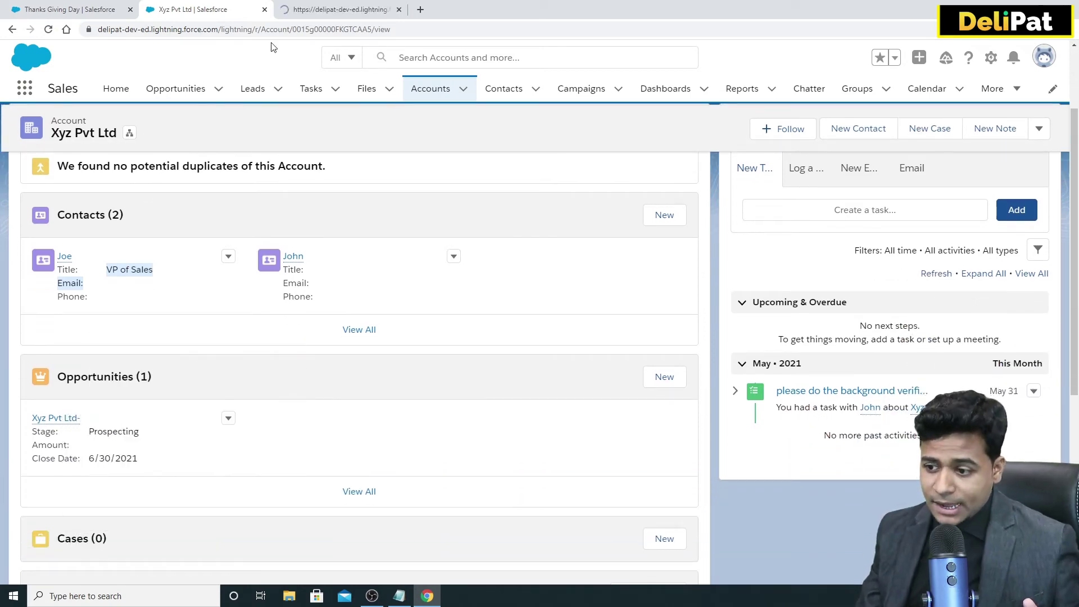
{"action": "left_click", "coordinate": [281, 11]}
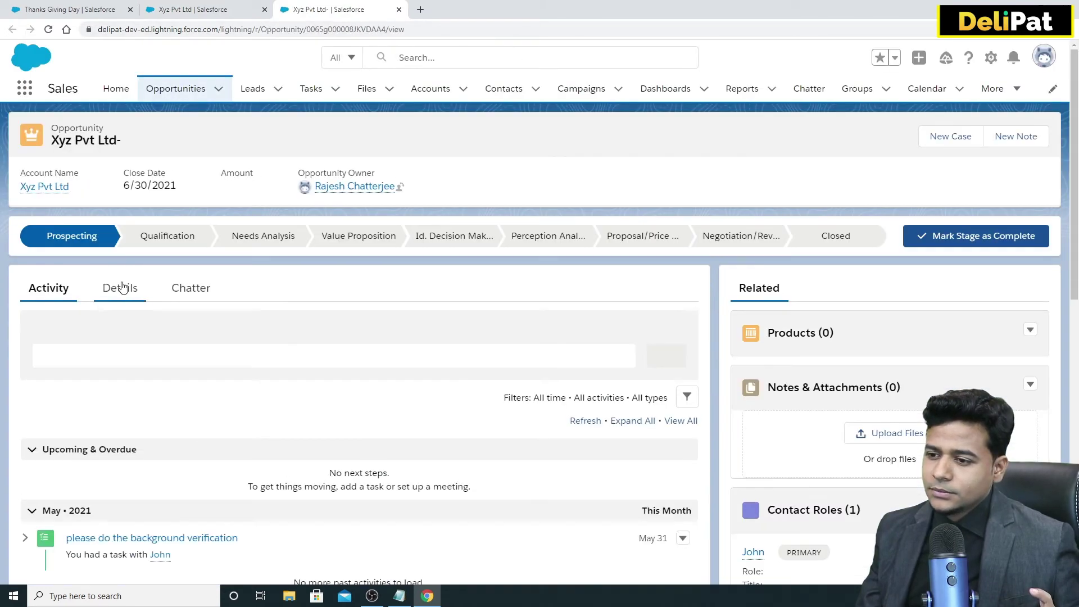
{"action": "left_click", "coordinate": [118, 285]}
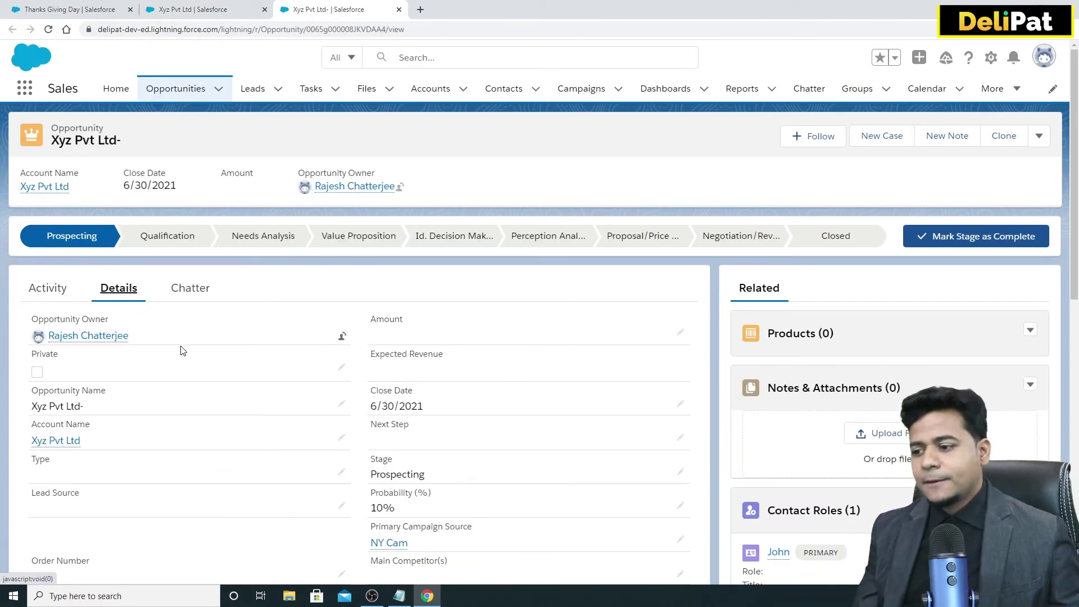
{"action": "scroll", "coordinate": [191, 365], "scroll_direction": "down", "scroll_amount": 1}
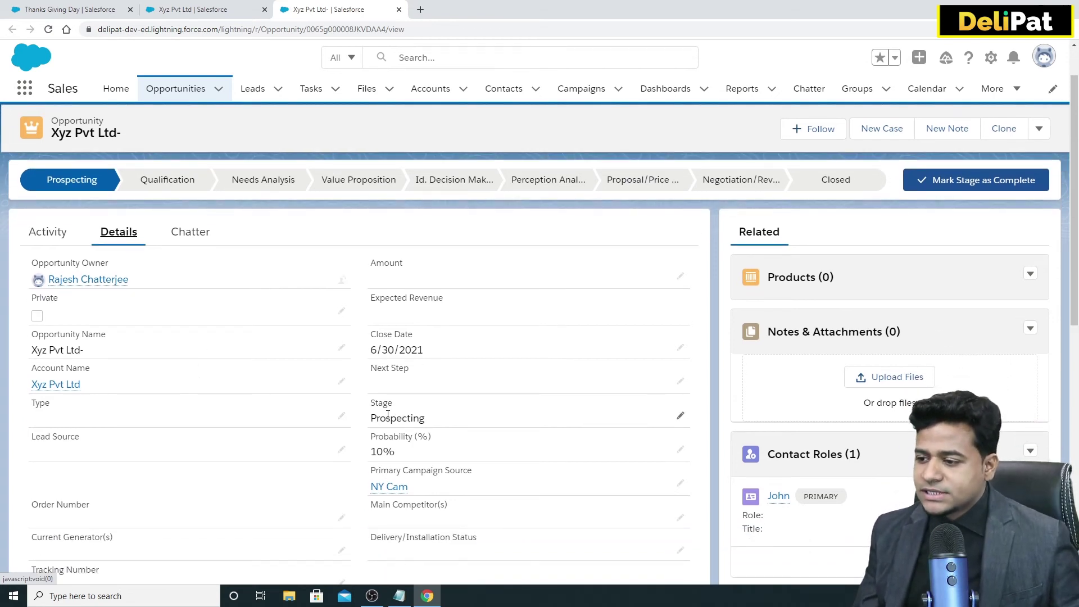
{"action": "left_click_drag", "start_coordinate": [375, 417], "coordinate": [425, 421]}
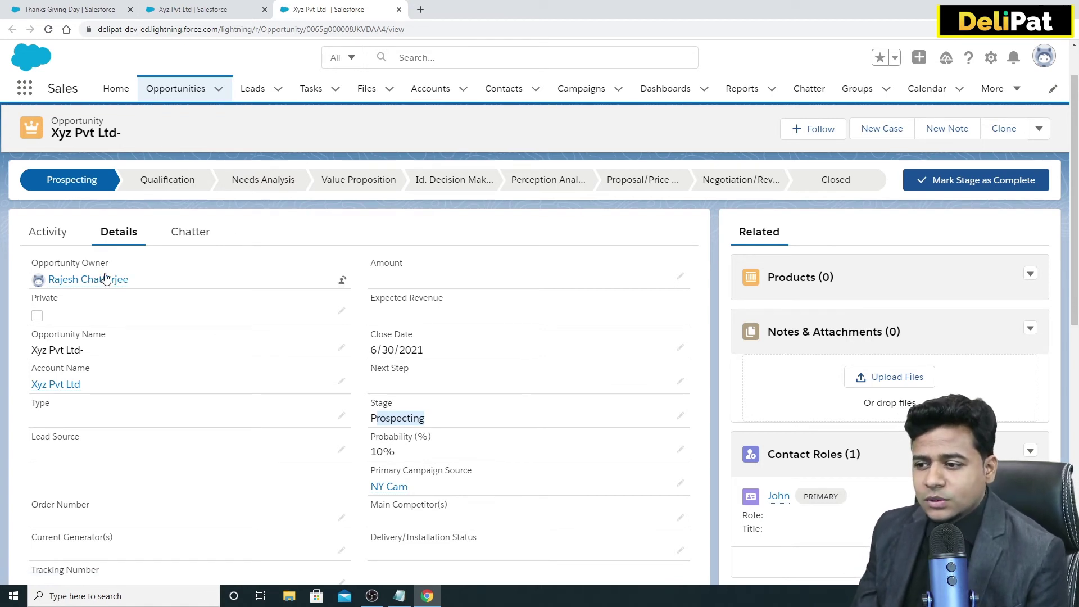
Preview the Qualification stage and view the options of the opportunity's Stage field, discarding the edit.
{"action": "left_click", "coordinate": [186, 183]}
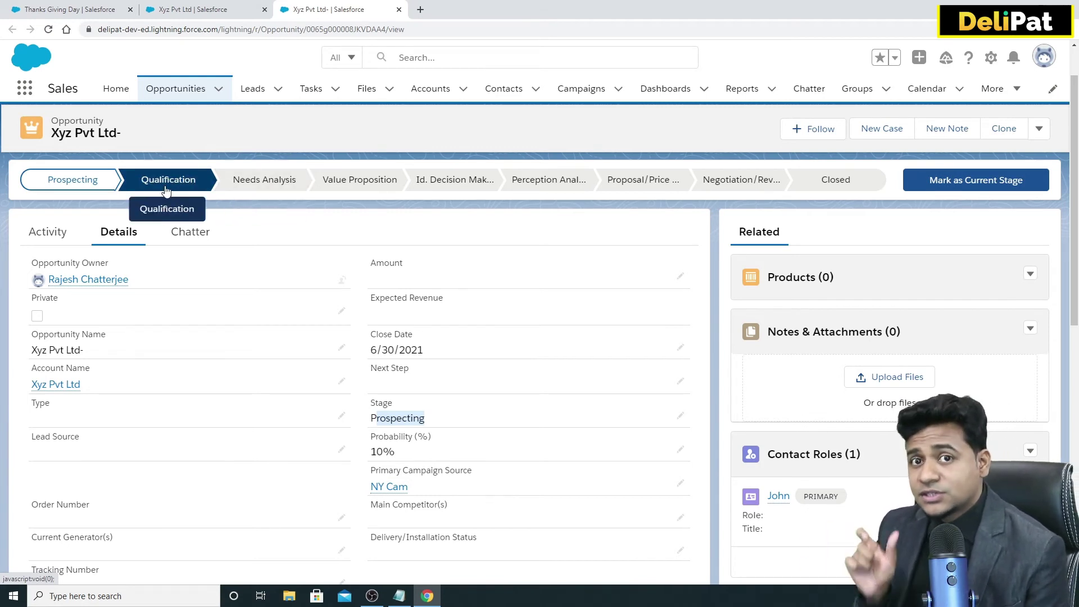
{"action": "double_click", "coordinate": [385, 405]}
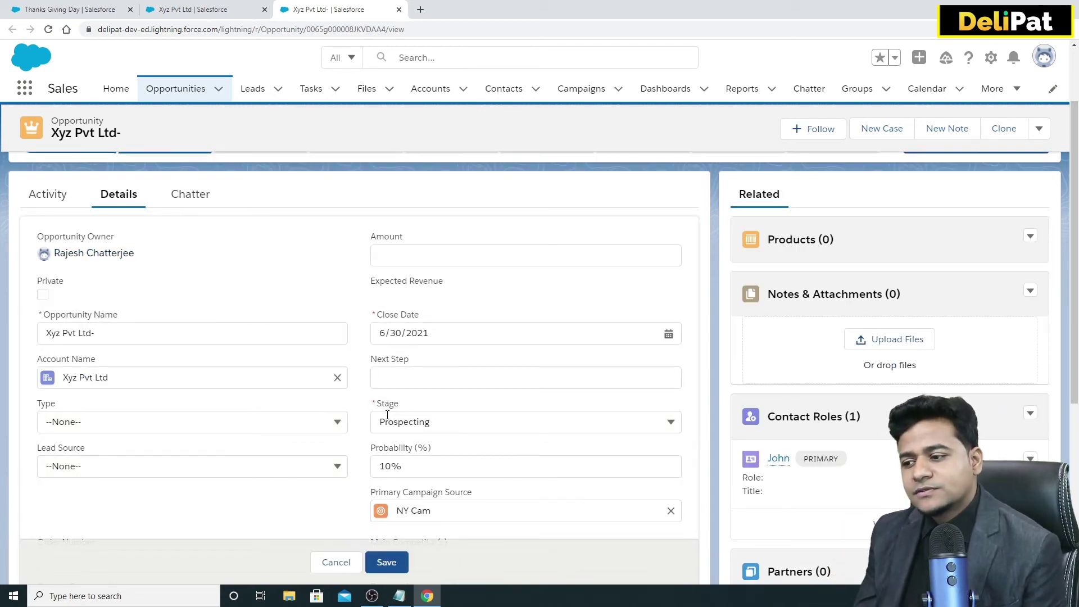
{"action": "left_click", "coordinate": [387, 419]}
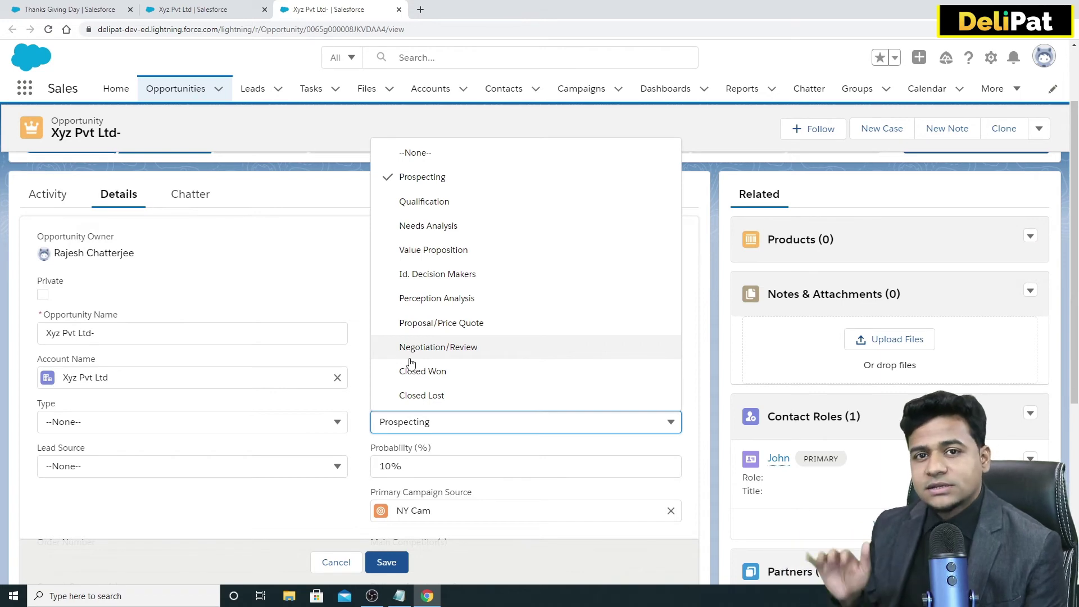
{"action": "left_click", "coordinate": [363, 344]}
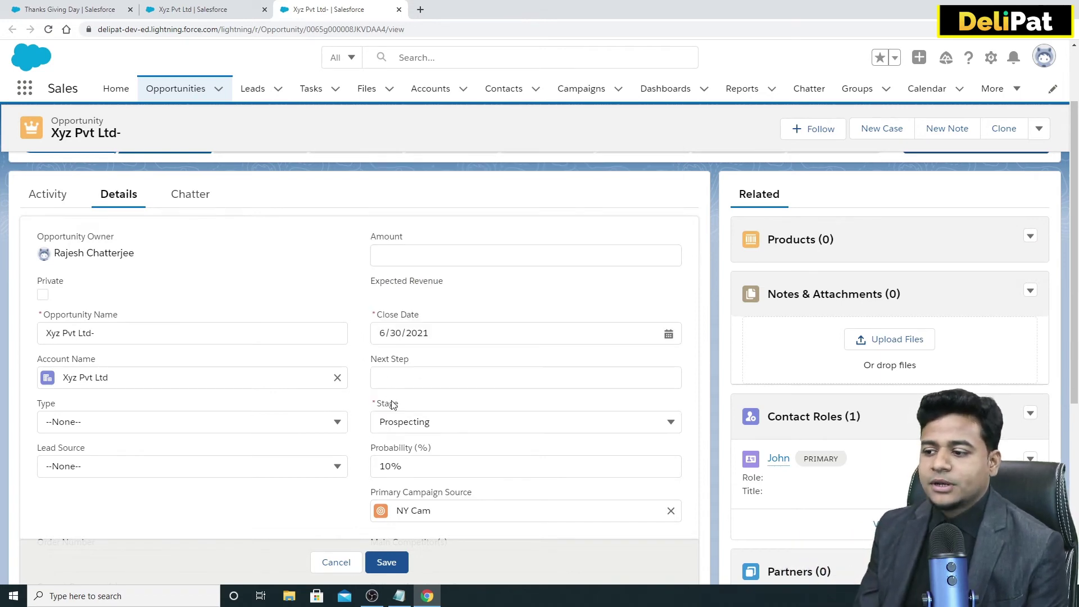
{"action": "left_click", "coordinate": [334, 562]}
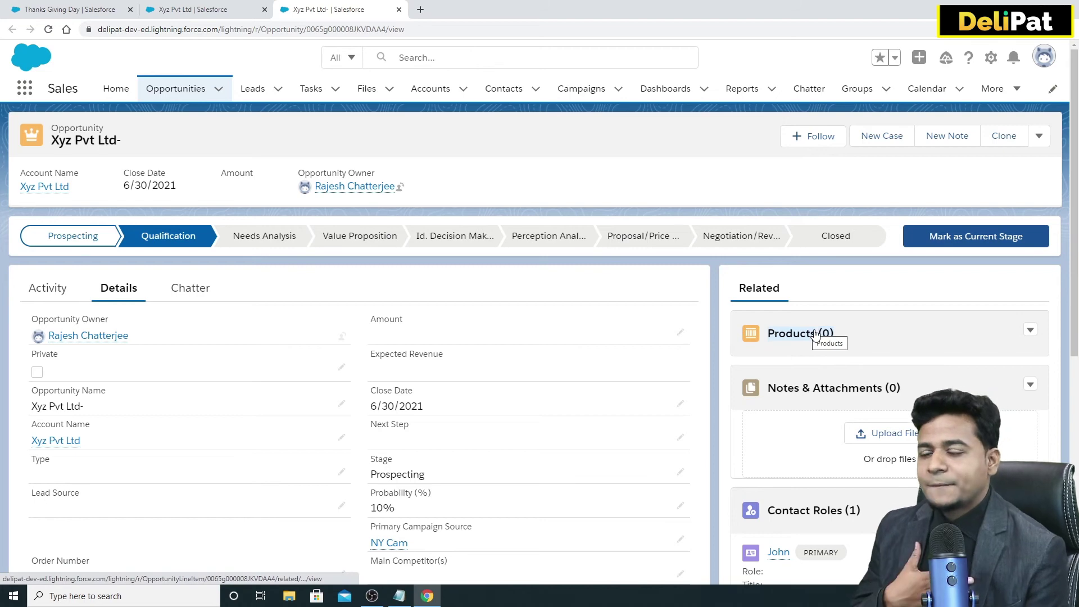
Associate the Thanks Giving Day price book with the Xyz Pvt Ltd- opportunity and save the choice.
{"action": "left_click", "coordinate": [1029, 331]}
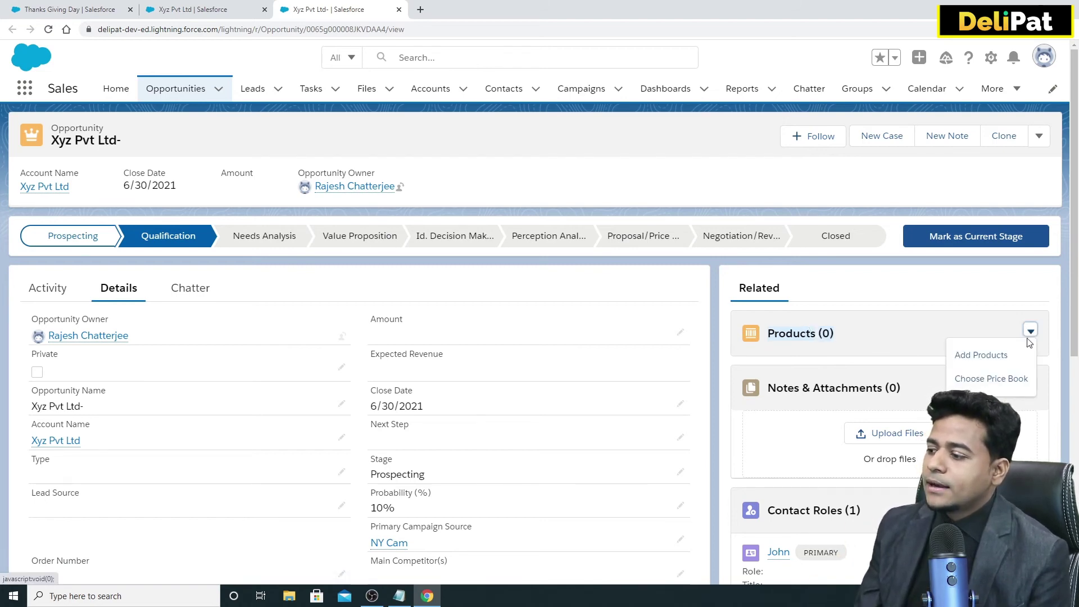
{"action": "left_click", "coordinate": [989, 371]}
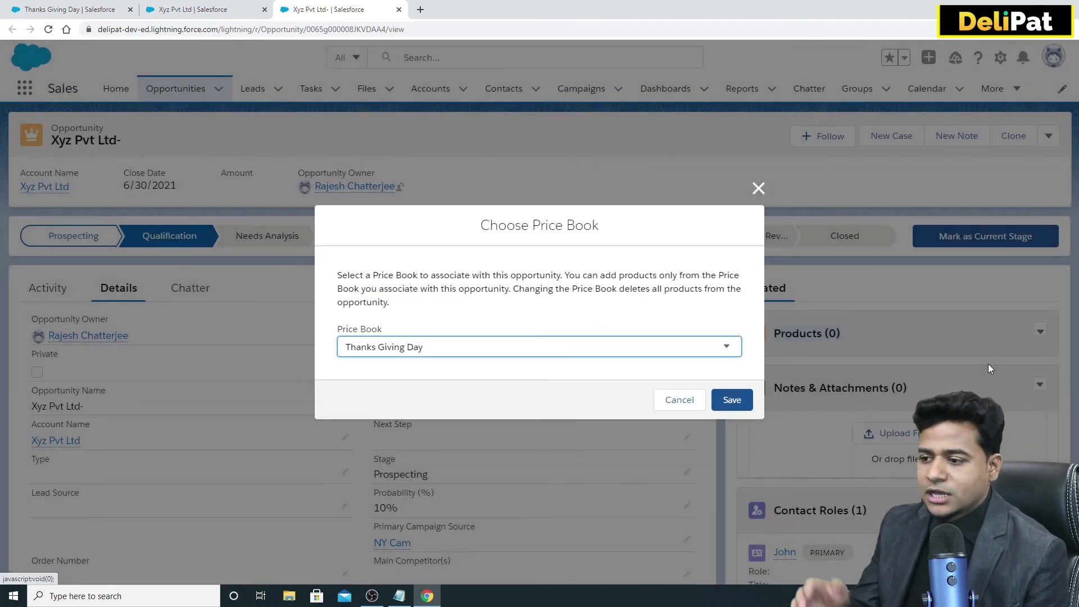
{"action": "left_click", "coordinate": [556, 357]}
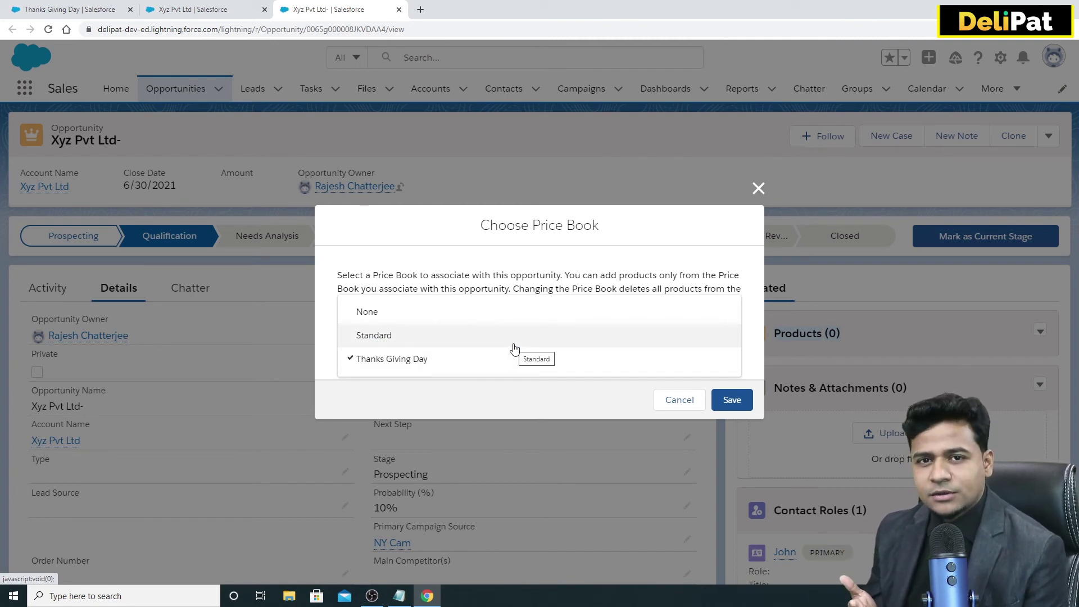
{"action": "left_click", "coordinate": [395, 376]}
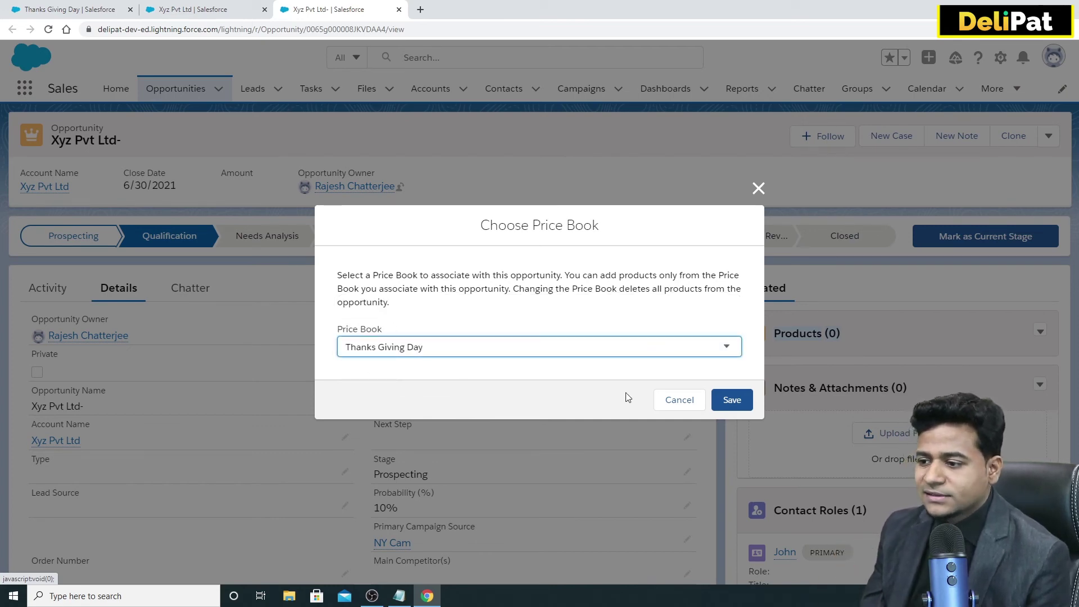
{"action": "left_click", "coordinate": [734, 402]}
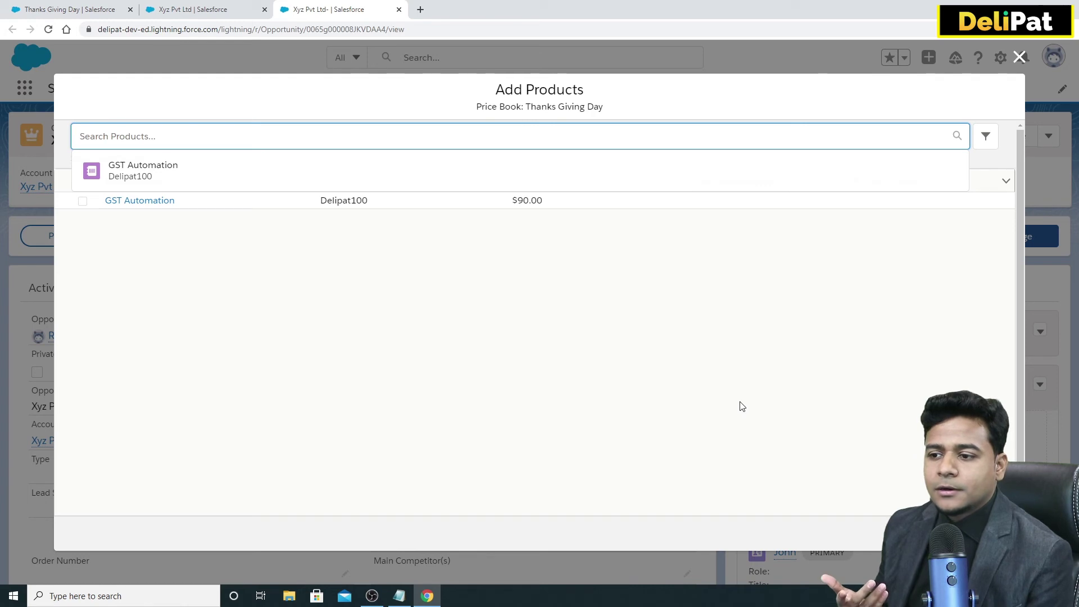
Select the GST Automation product for the opportunity and proceed to editing its line details.
{"action": "left_click", "coordinate": [269, 286]}
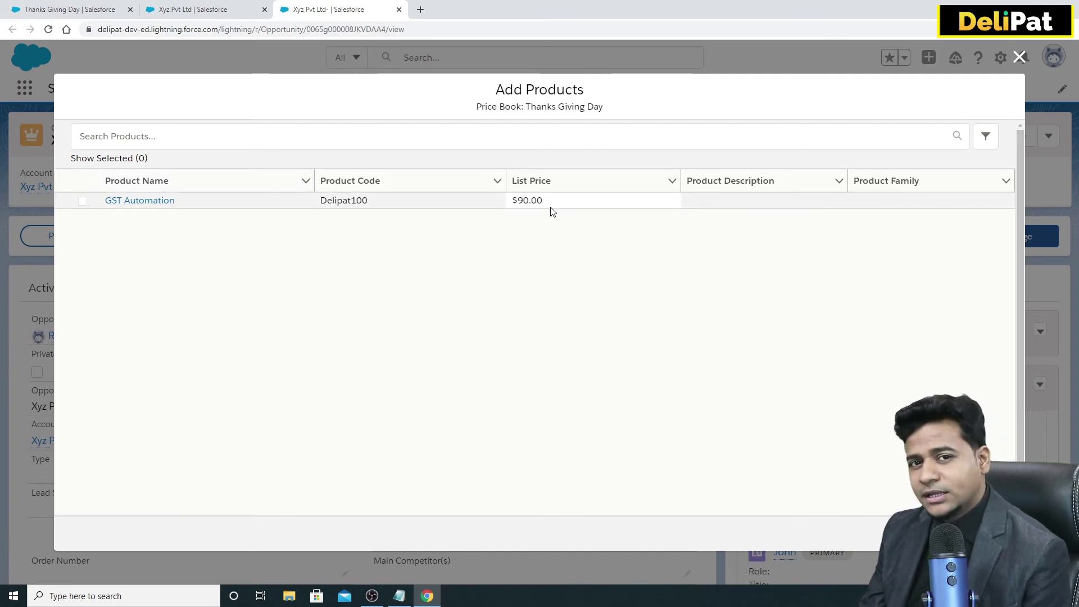
{"action": "left_click", "coordinate": [83, 201]}
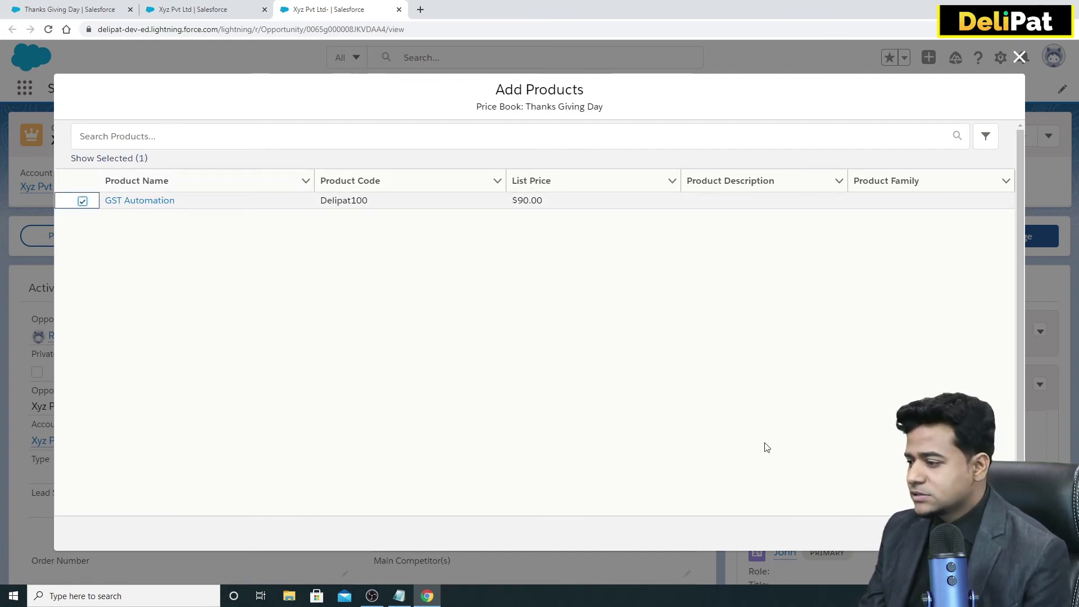
{"action": "left_click", "coordinate": [995, 533]}
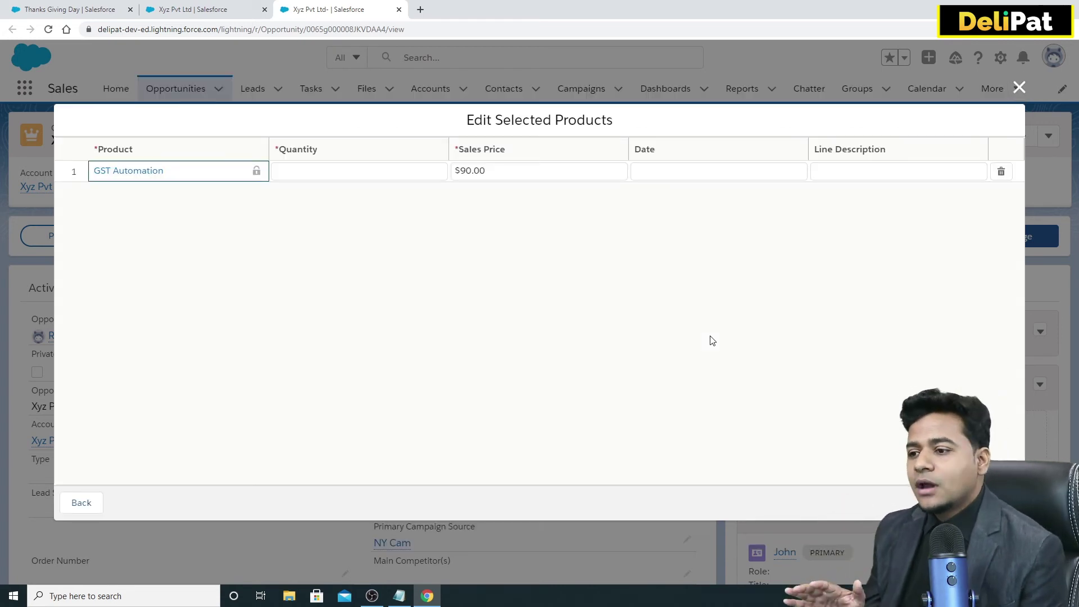
Set the GST Automation quantity to 2, leave the date empty, and save the product to the opportunity.
{"action": "left_click", "coordinate": [346, 169]}
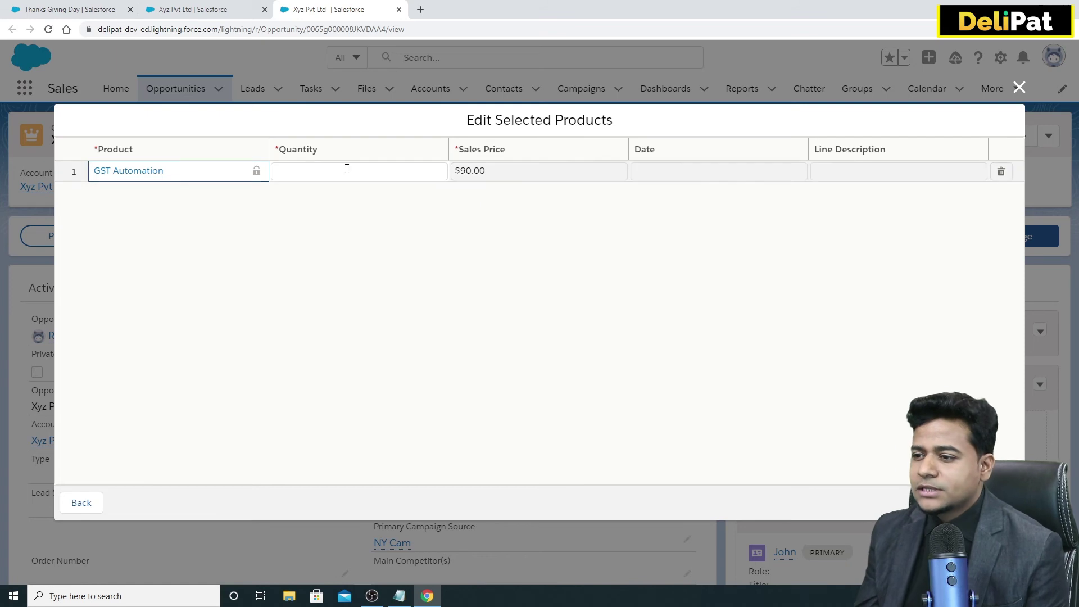
{"action": "type", "text": "2"}
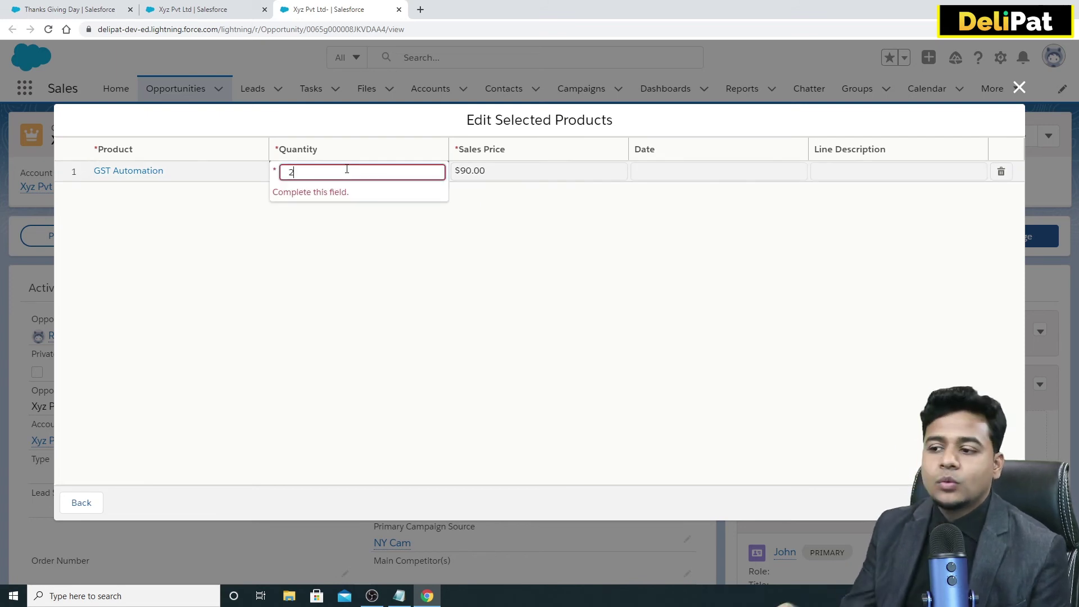
{"action": "left_click", "coordinate": [378, 329]}
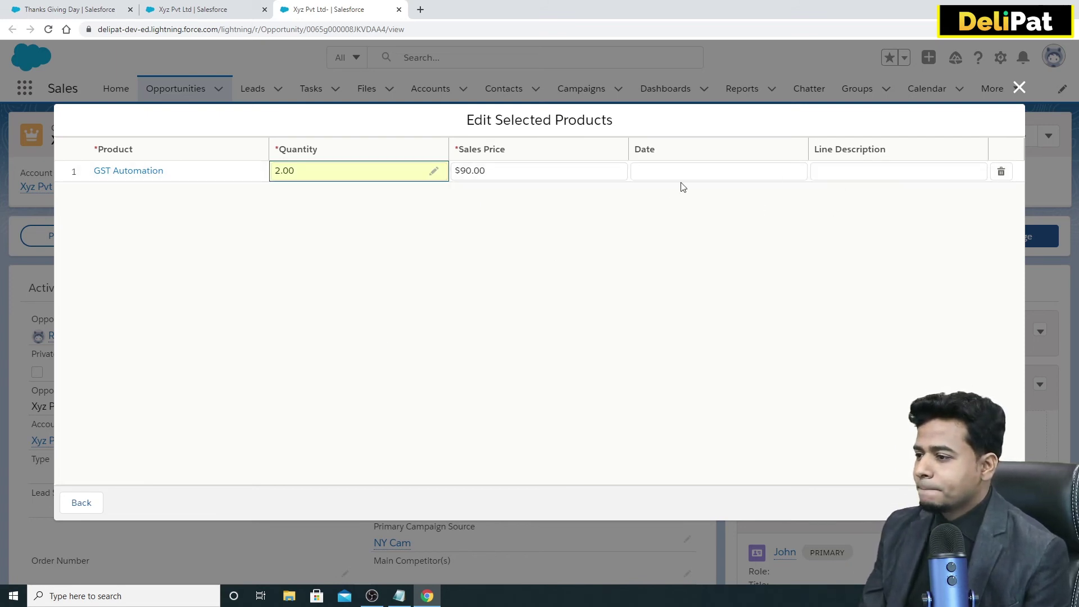
{"action": "left_click", "coordinate": [660, 176]}
{"action": "left_click", "coordinate": [670, 255]}
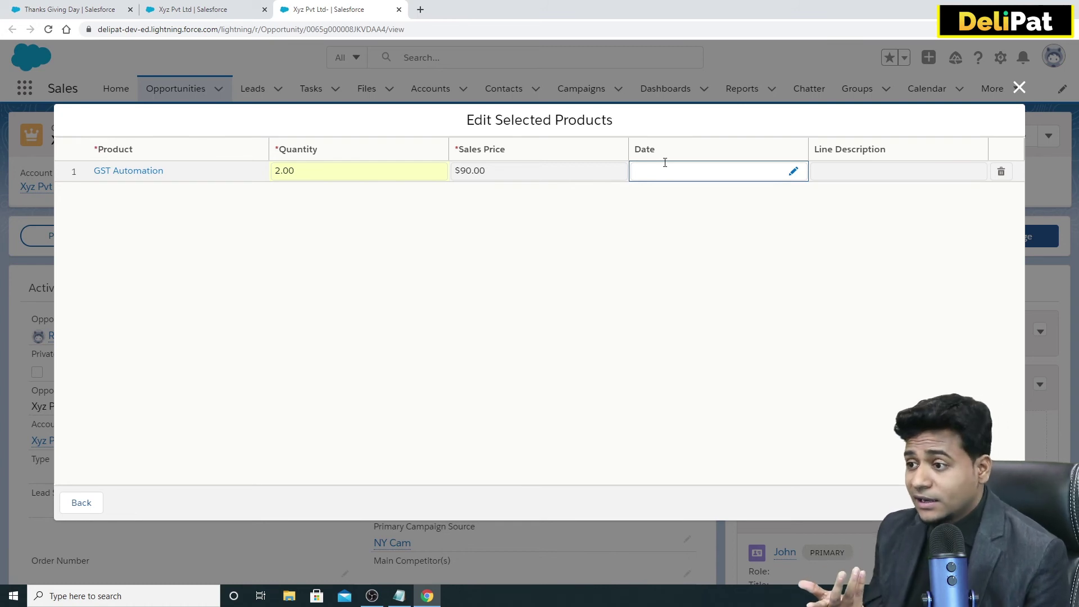
{"action": "left_click", "coordinate": [318, 171]}
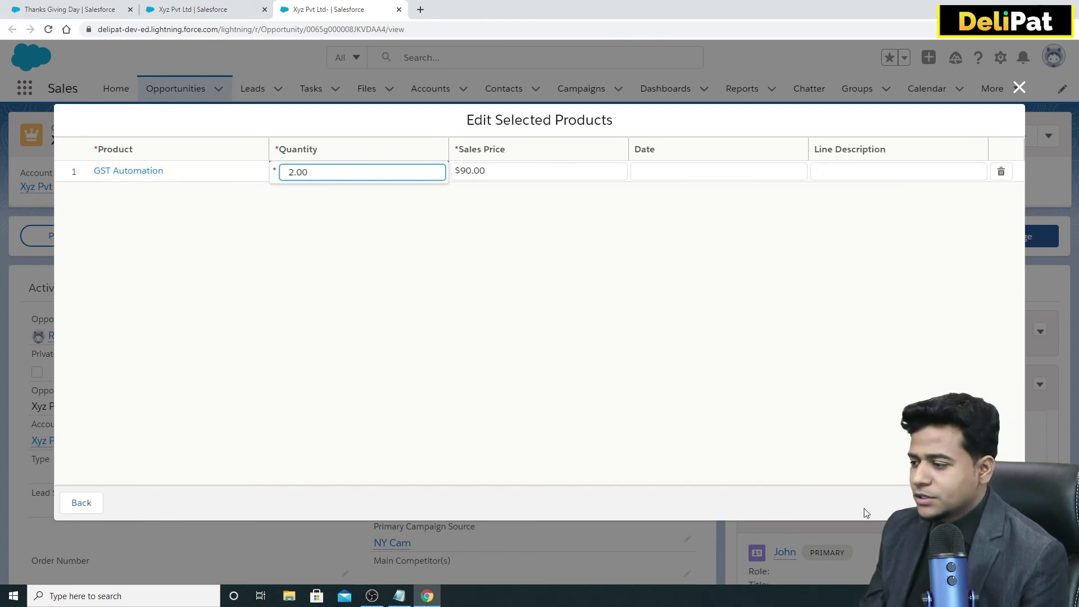
{"action": "key", "text": "Return"}
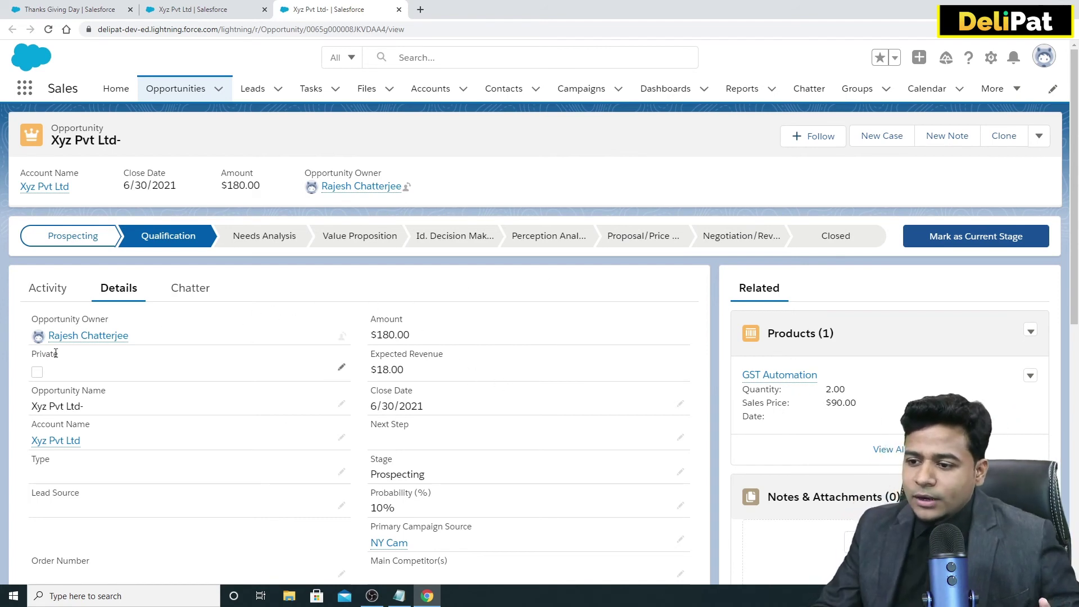
Check the Xyz Pvt Ltd account's related records and details, reopening the account from the accounts list.
{"action": "left_click", "coordinate": [47, 440]}
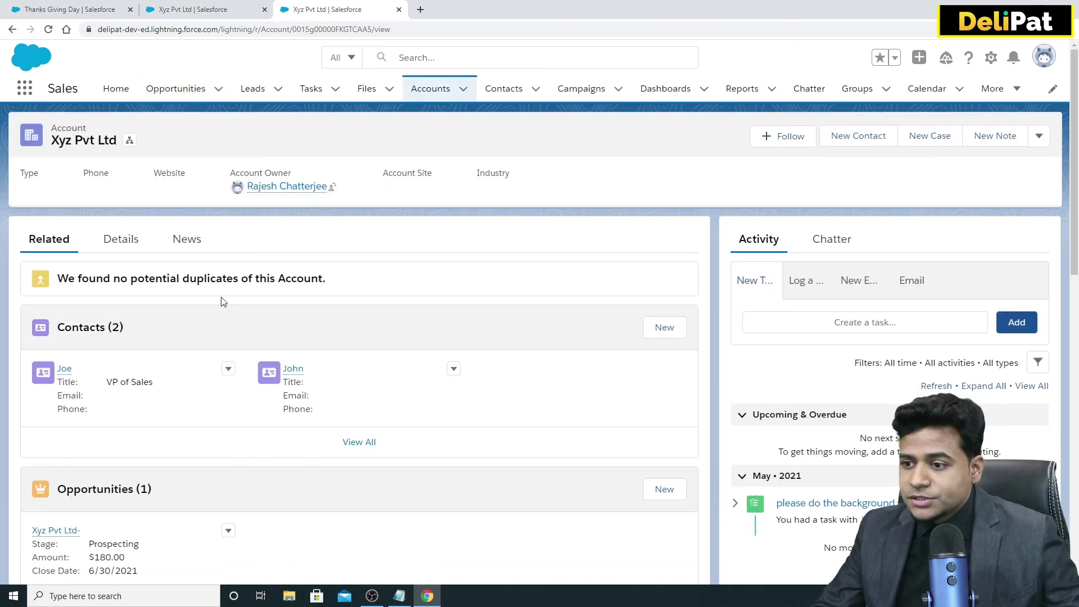
{"action": "left_click", "coordinate": [115, 242]}
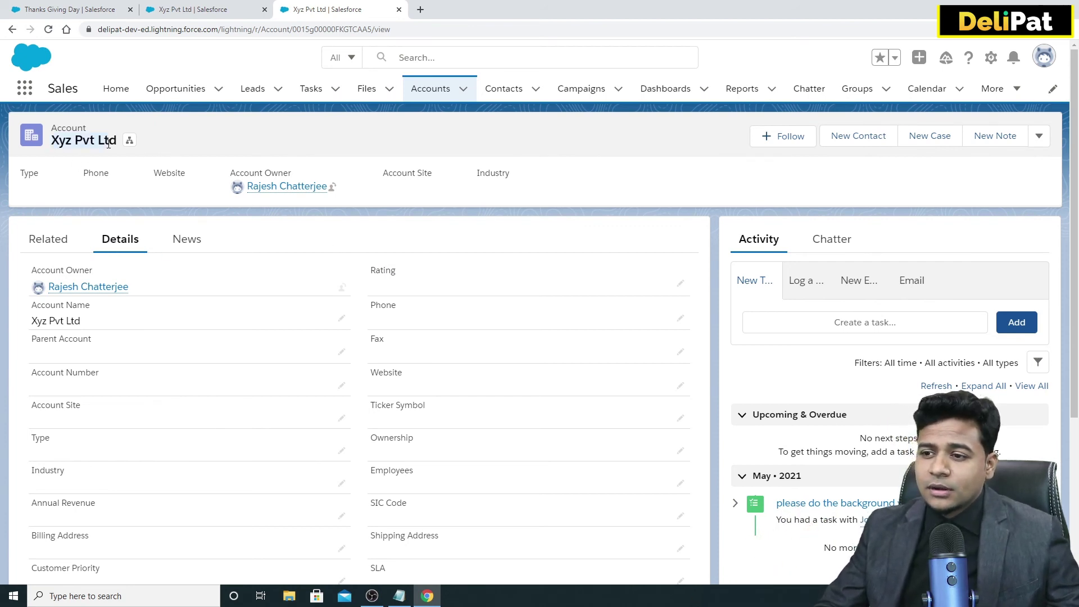
{"action": "left_click", "coordinate": [423, 94]}
{"action": "left_click", "coordinate": [89, 214]}
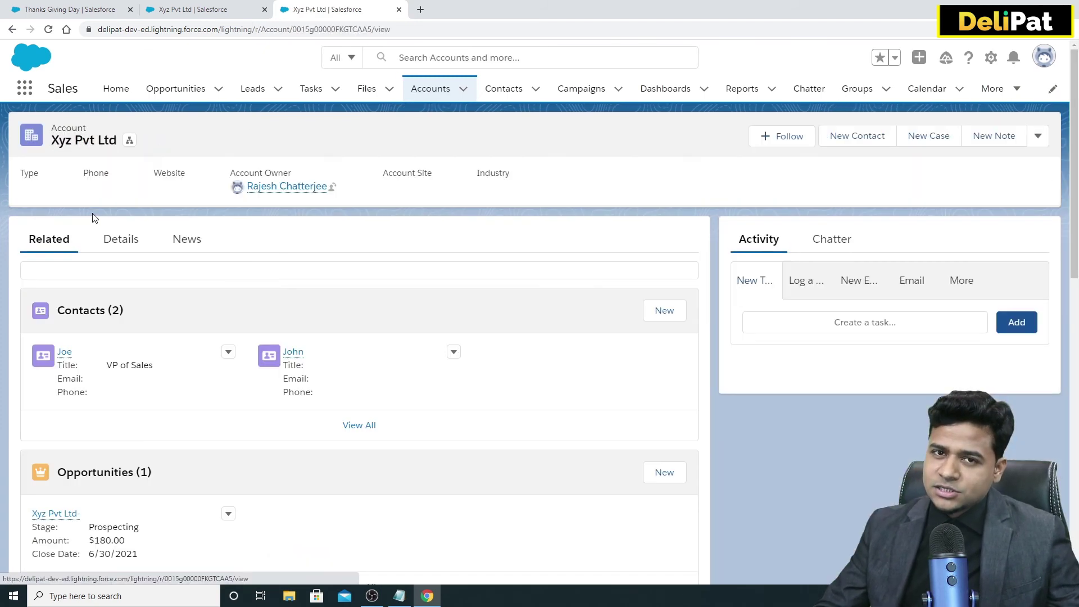
Open the Xyz Pvt Ltd- opportunity from the account's related records and examine its amount and the GST Automation quantity and sales price.
{"action": "left_click", "coordinate": [113, 248]}
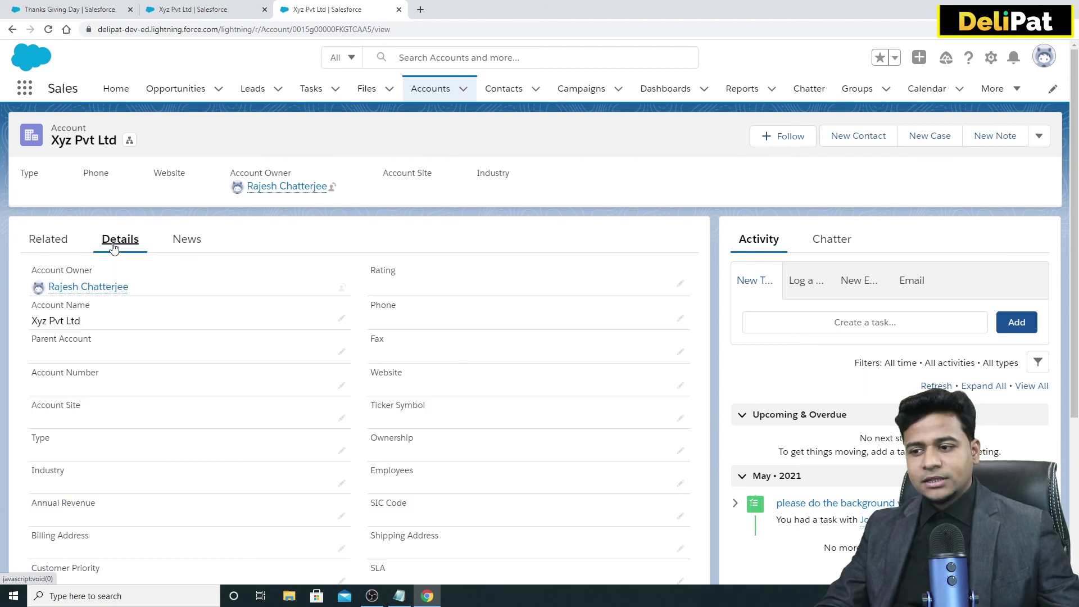
{"action": "left_click", "coordinate": [40, 248]}
{"action": "scroll", "coordinate": [74, 306], "scroll_direction": "down", "scroll_amount": 1}
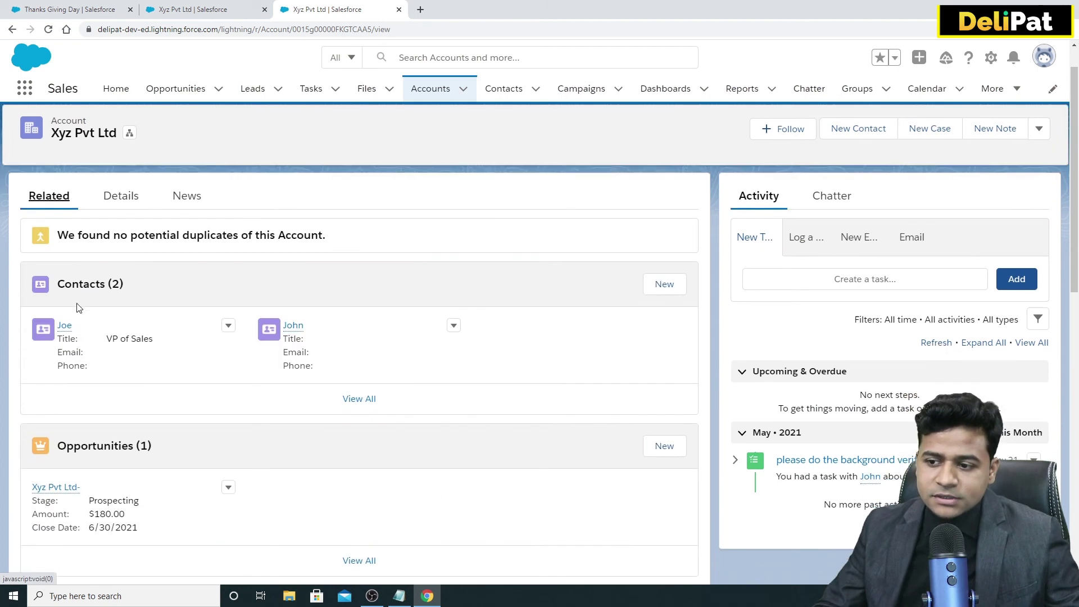
{"action": "scroll", "coordinate": [136, 312], "scroll_direction": "down", "scroll_amount": 2}
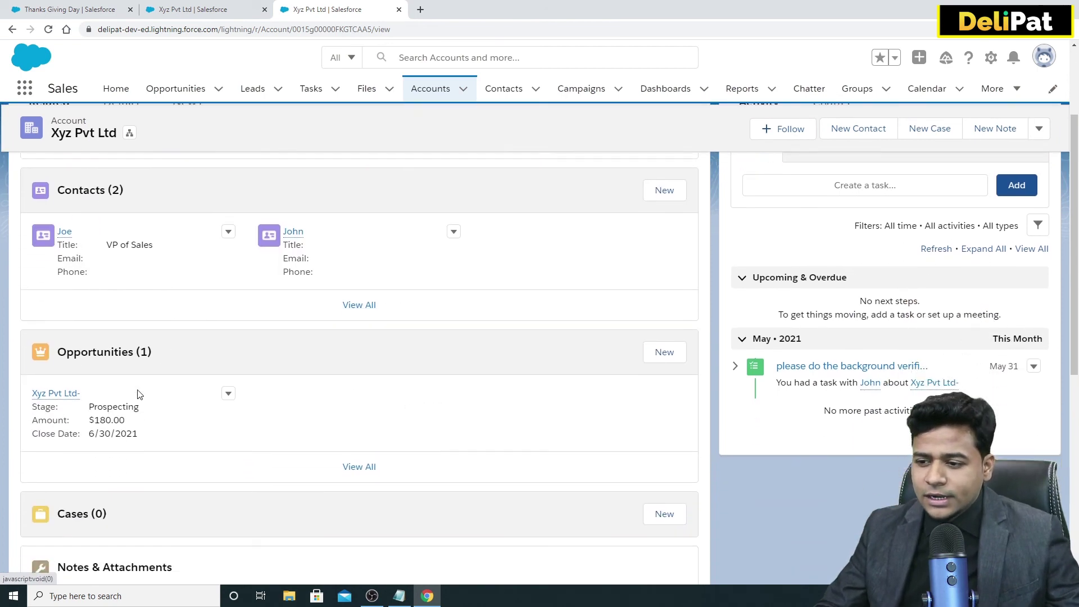
{"action": "left_click_drag", "start_coordinate": [93, 373], "coordinate": [125, 378]}
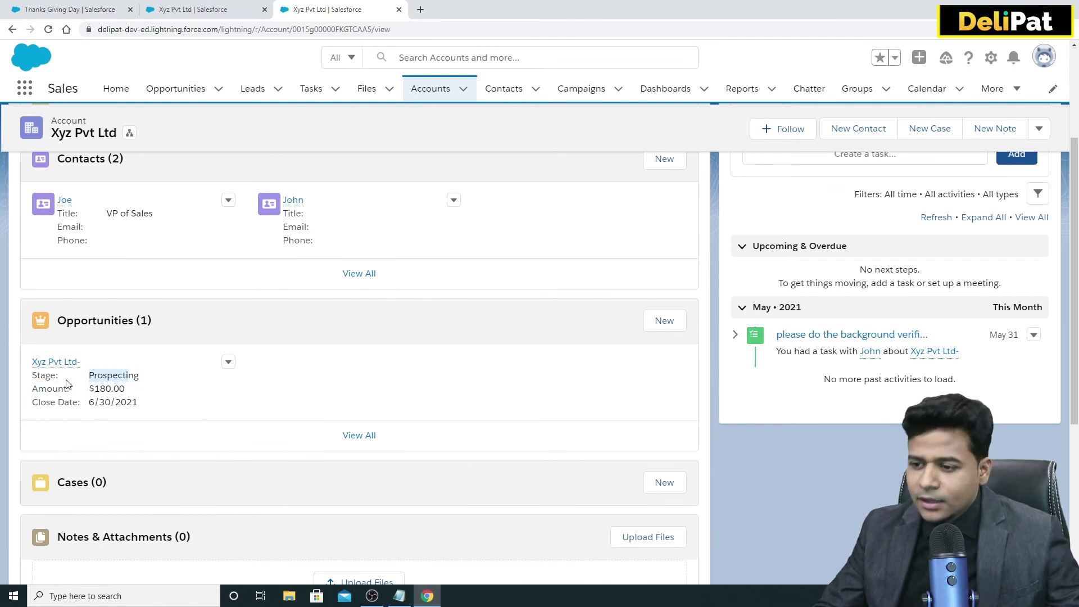
{"action": "left_click", "coordinate": [57, 363]}
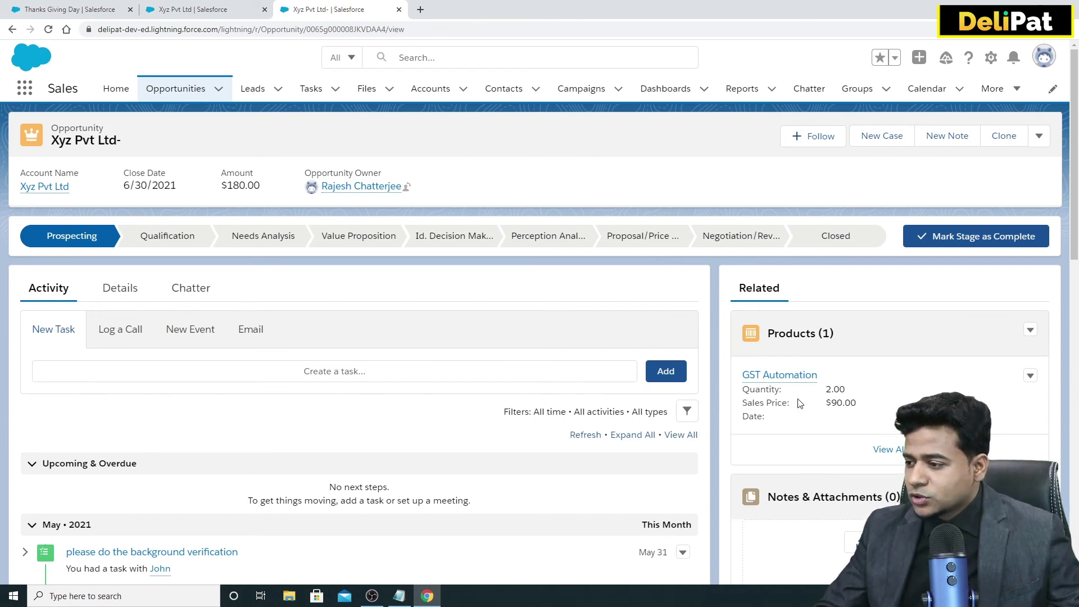
{"action": "left_click_drag", "start_coordinate": [749, 392], "coordinate": [843, 403]}
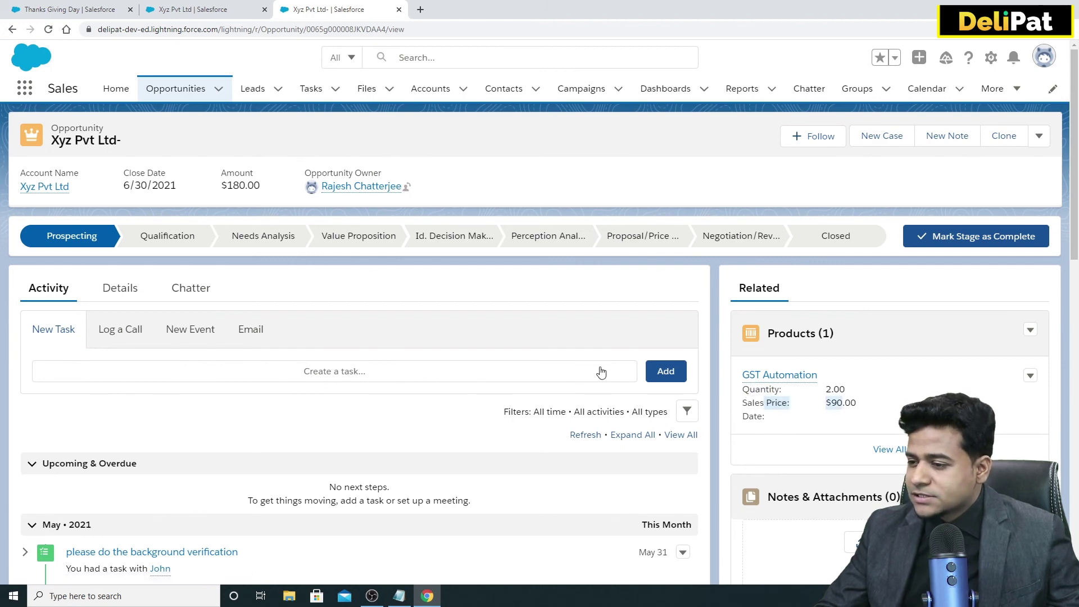
{"action": "left_click", "coordinate": [121, 296]}
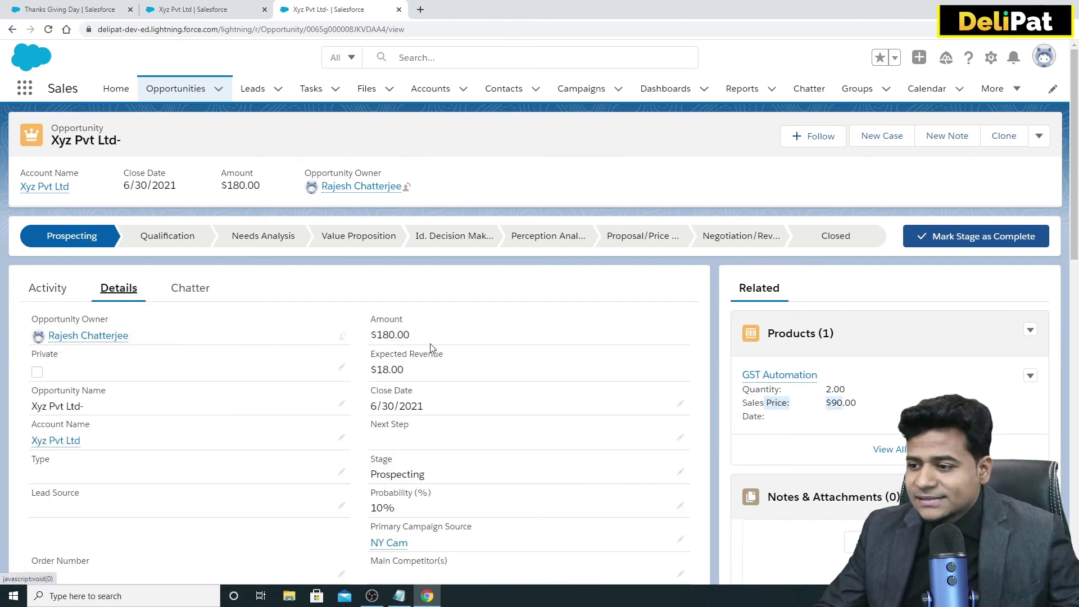
{"action": "scroll", "coordinate": [376, 293], "scroll_direction": "down", "scroll_amount": 1}
{"action": "left_click_drag", "start_coordinate": [371, 279], "coordinate": [410, 289]}
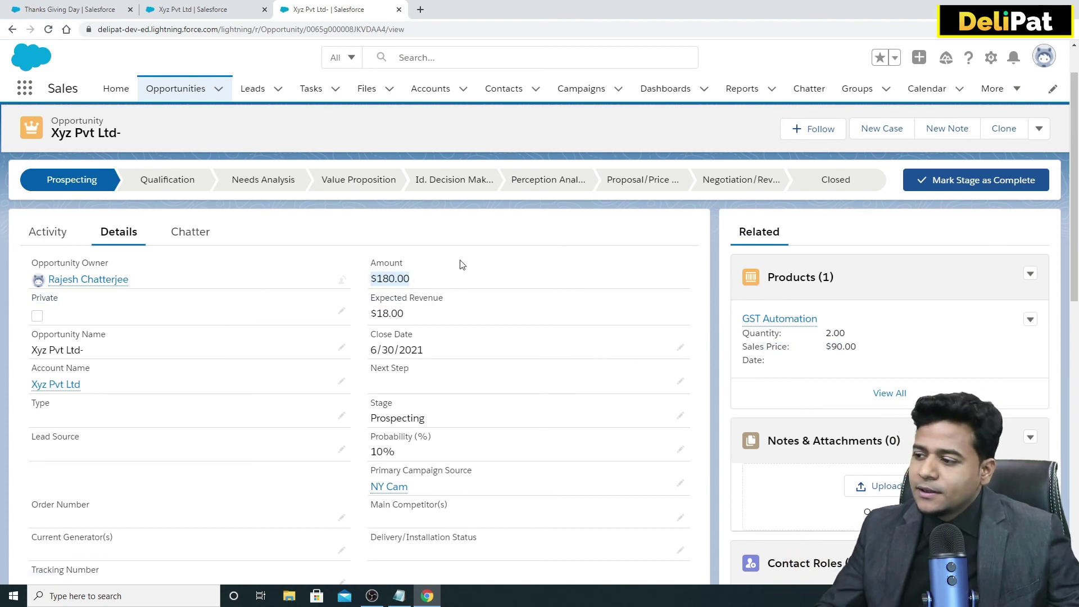
{"action": "left_click_drag", "start_coordinate": [831, 347], "coordinate": [843, 347]}
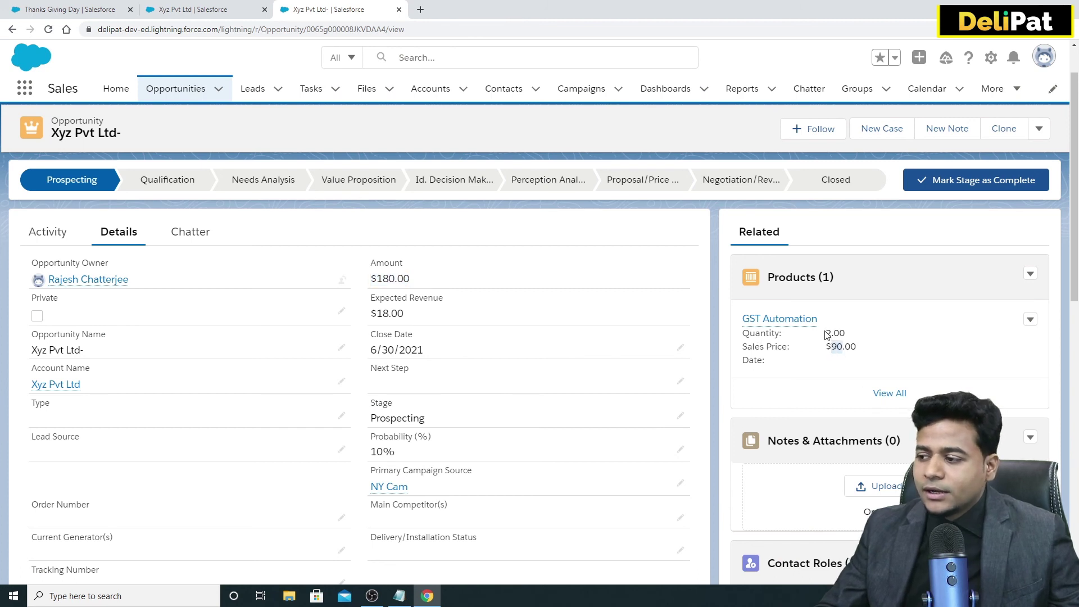
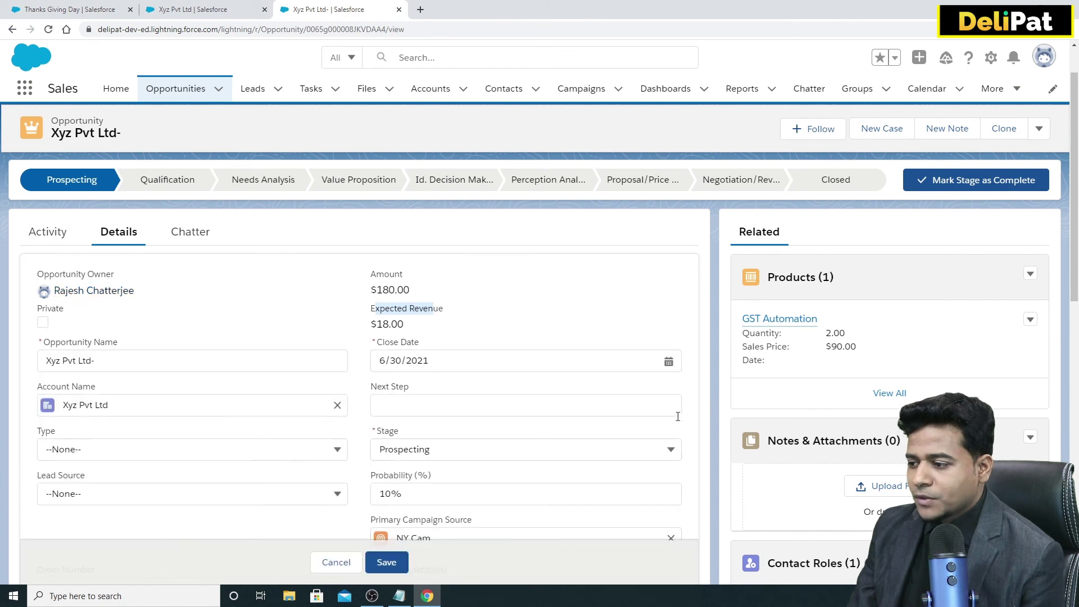
Set the opportunity's stage to Negotiation/Review and save the record.
{"action": "scroll", "coordinate": [466, 362], "scroll_direction": "down", "scroll_amount": 3}
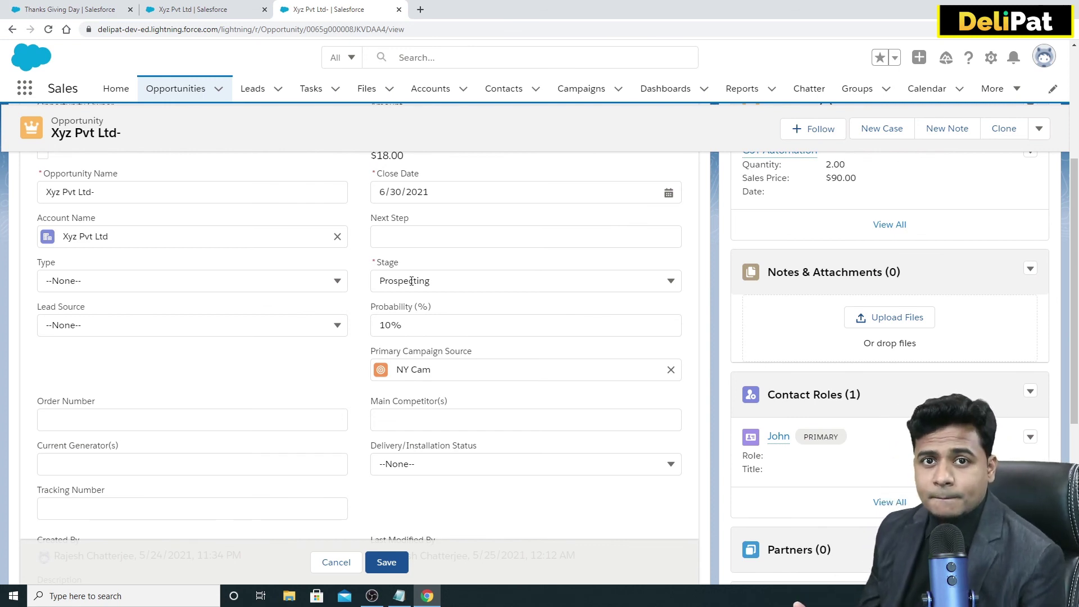
{"action": "left_click", "coordinate": [411, 280]}
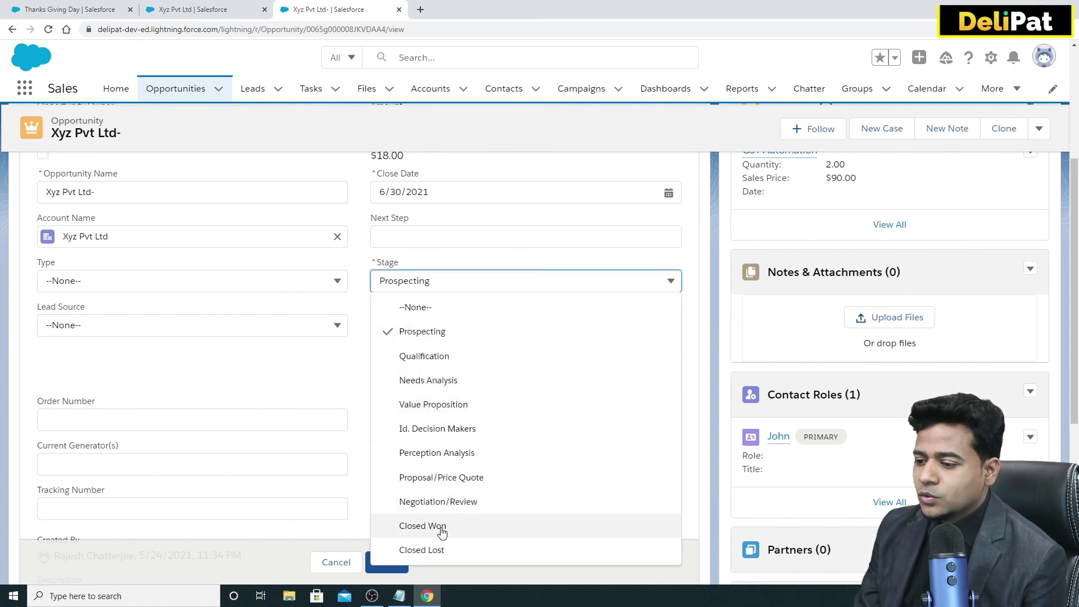
{"action": "left_click", "coordinate": [456, 502]}
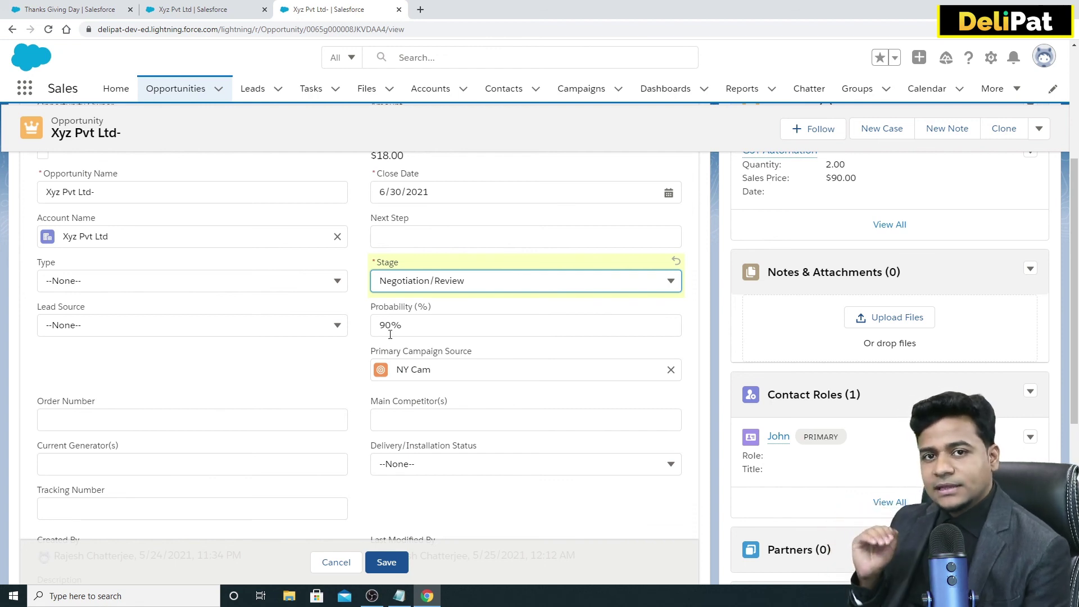
{"action": "left_click", "coordinate": [433, 280]}
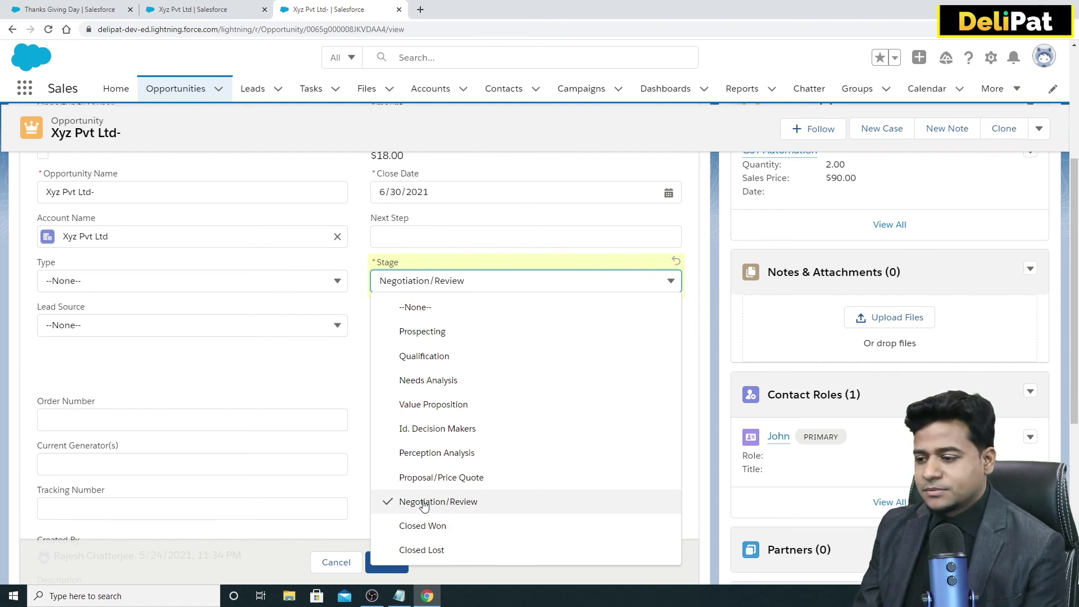
{"action": "left_click", "coordinate": [447, 280]}
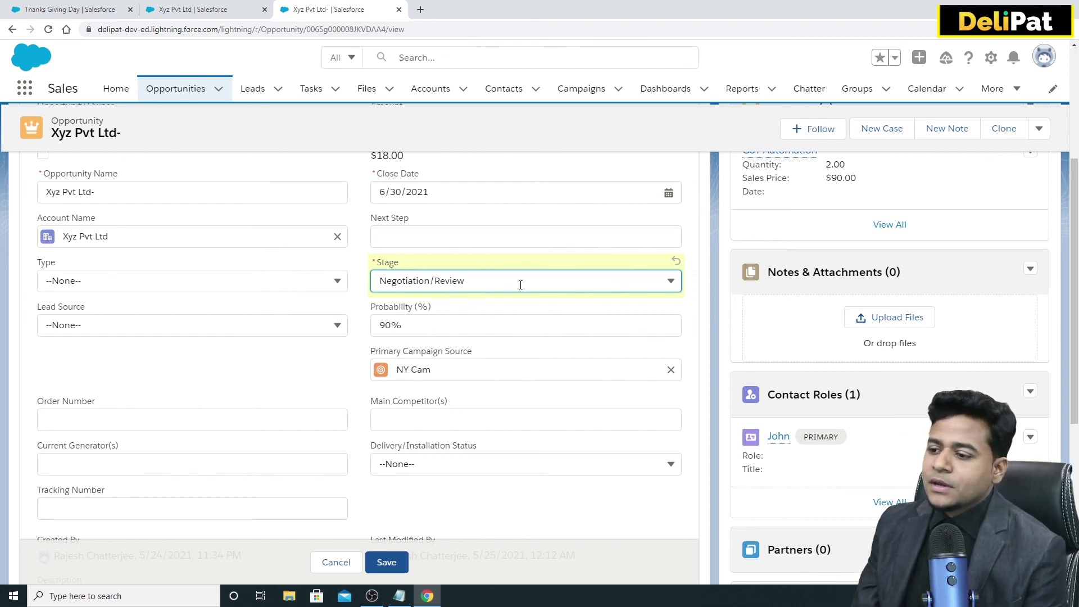
{"action": "left_click", "coordinate": [386, 562]}
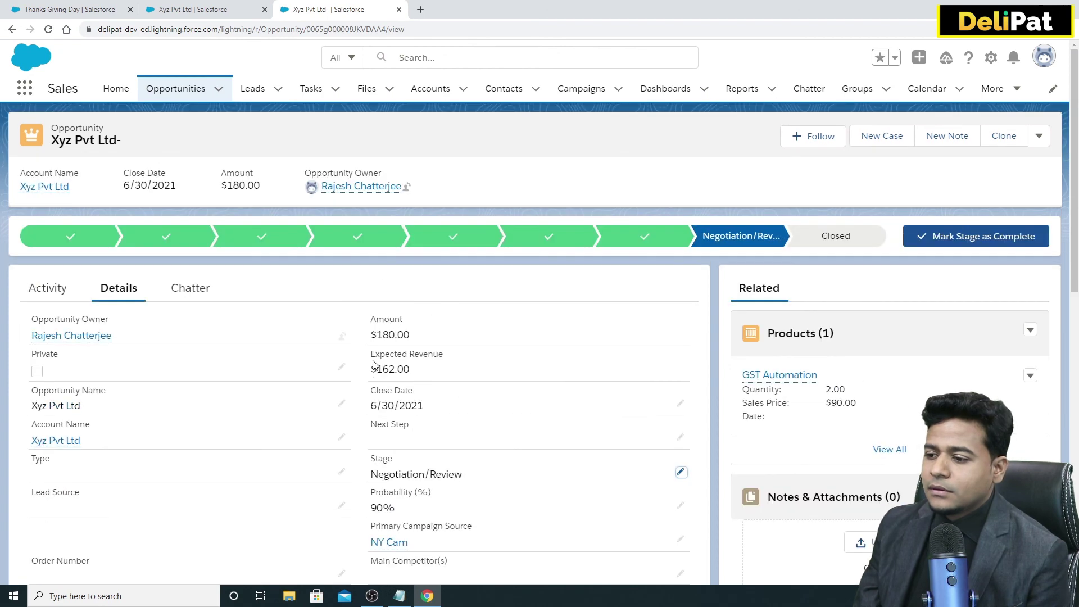
Compare the opportunity's expected revenue with its amount, stage and probability in the record details.
{"action": "left_click_drag", "start_coordinate": [371, 354], "coordinate": [429, 358]}
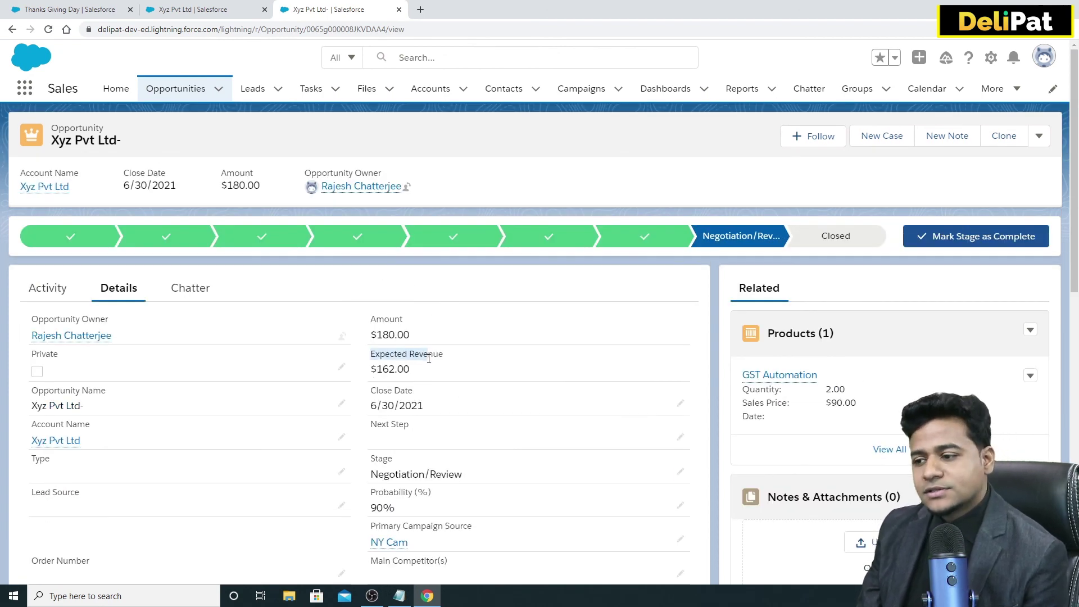
{"action": "scroll", "coordinate": [389, 341], "scroll_direction": "down", "scroll_amount": 3}
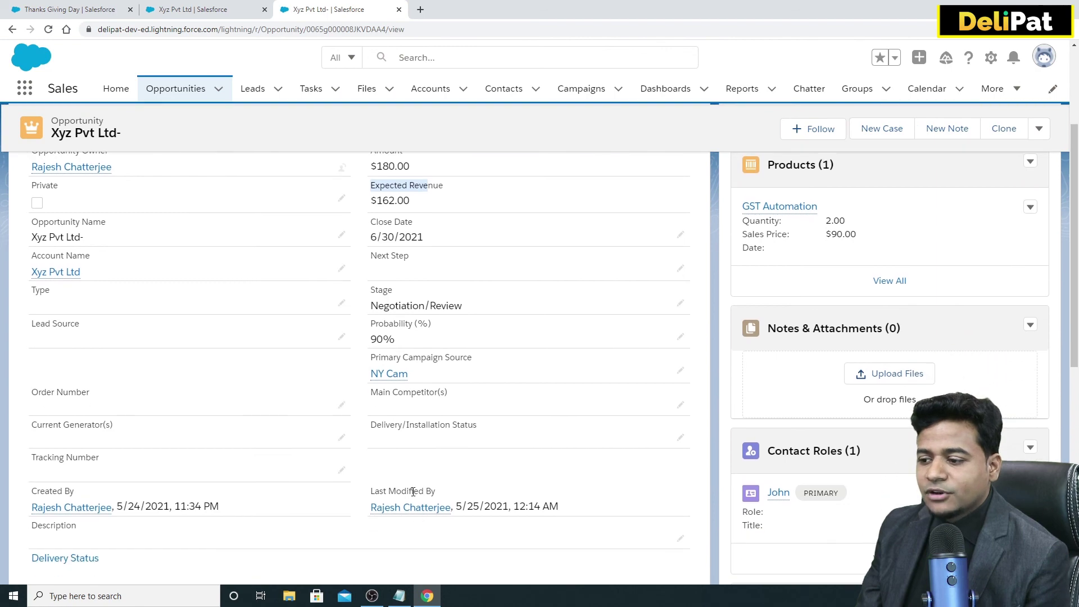
{"action": "triple_click", "coordinate": [389, 340]}
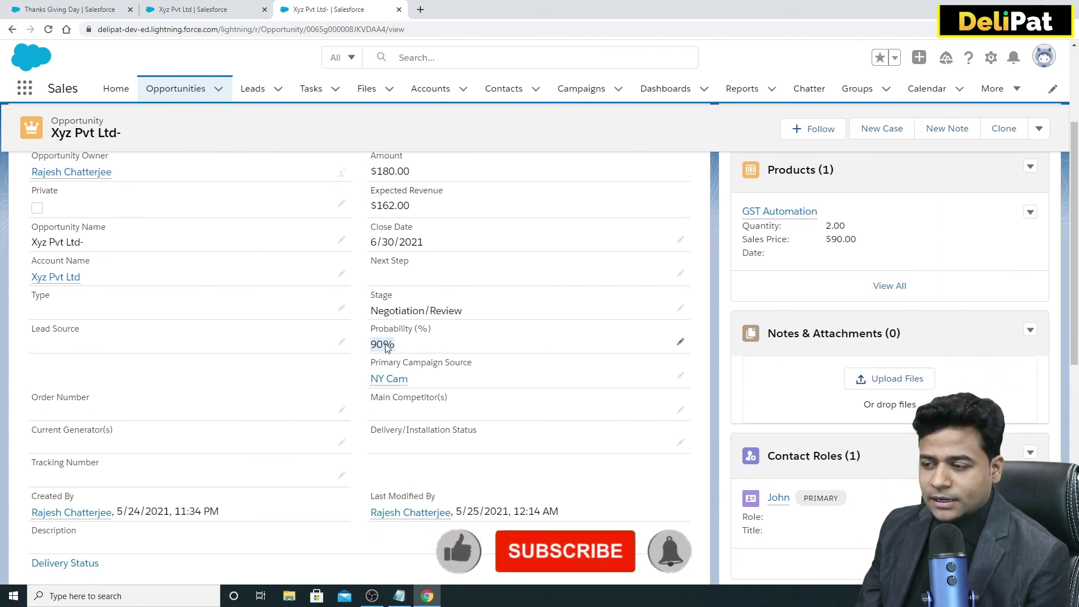
{"action": "scroll", "coordinate": [385, 337], "scroll_direction": "up", "scroll_amount": 3}
{"action": "left_click_drag", "start_coordinate": [375, 320], "coordinate": [404, 320]}
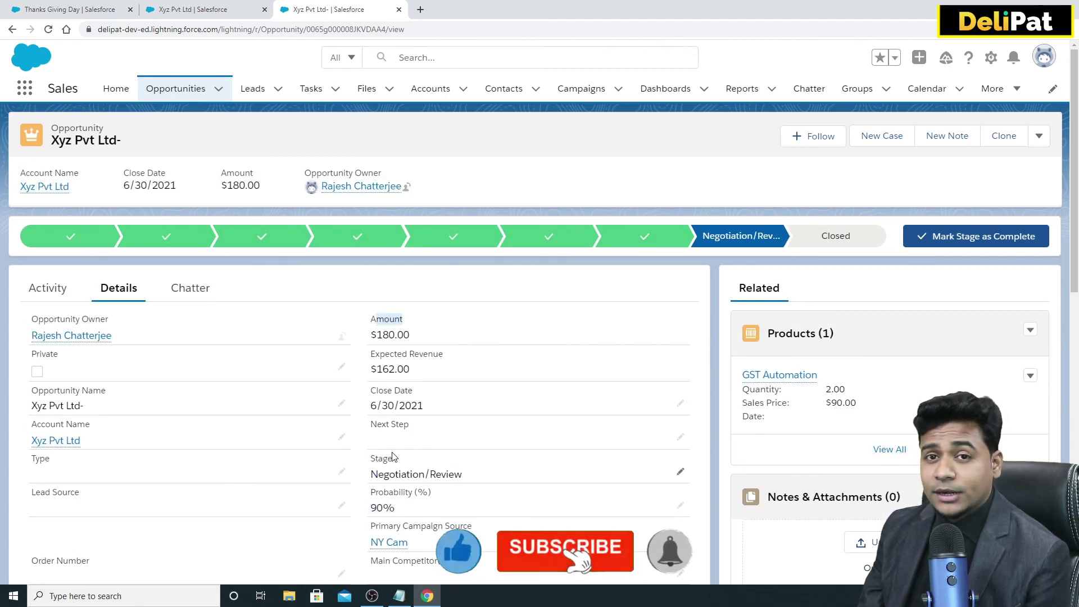
{"action": "scroll", "coordinate": [393, 455], "scroll_direction": "down", "scroll_amount": 3}
{"action": "scroll", "coordinate": [364, 308], "scroll_direction": "up", "scroll_amount": 3}
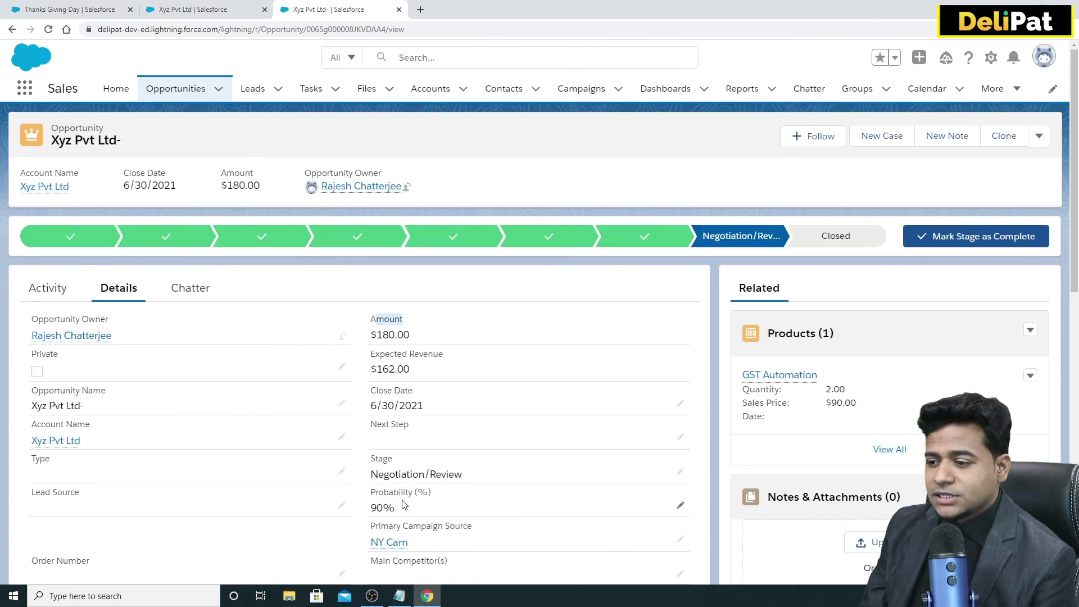
{"action": "scroll", "coordinate": [378, 466], "scroll_direction": "down", "scroll_amount": 1}
{"action": "scroll", "coordinate": [501, 508], "scroll_direction": "down", "scroll_amount": 1}
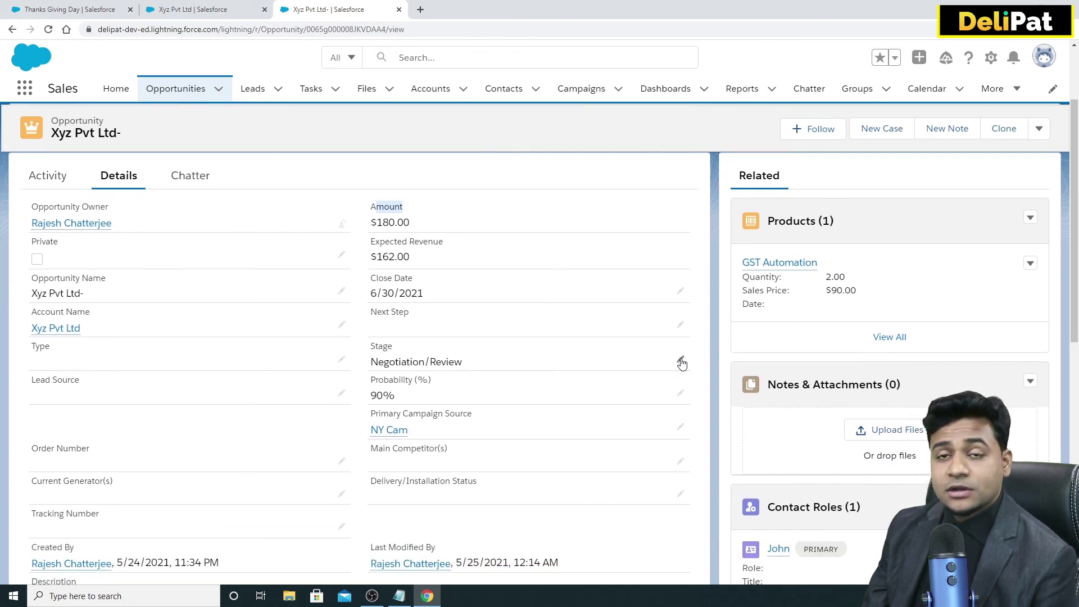
Mark Qualification as the opportunity's current stage and check its expected revenue and probability.
{"action": "scroll", "coordinate": [683, 371], "scroll_direction": "up", "scroll_amount": 2}
{"action": "left_click", "coordinate": [167, 236]}
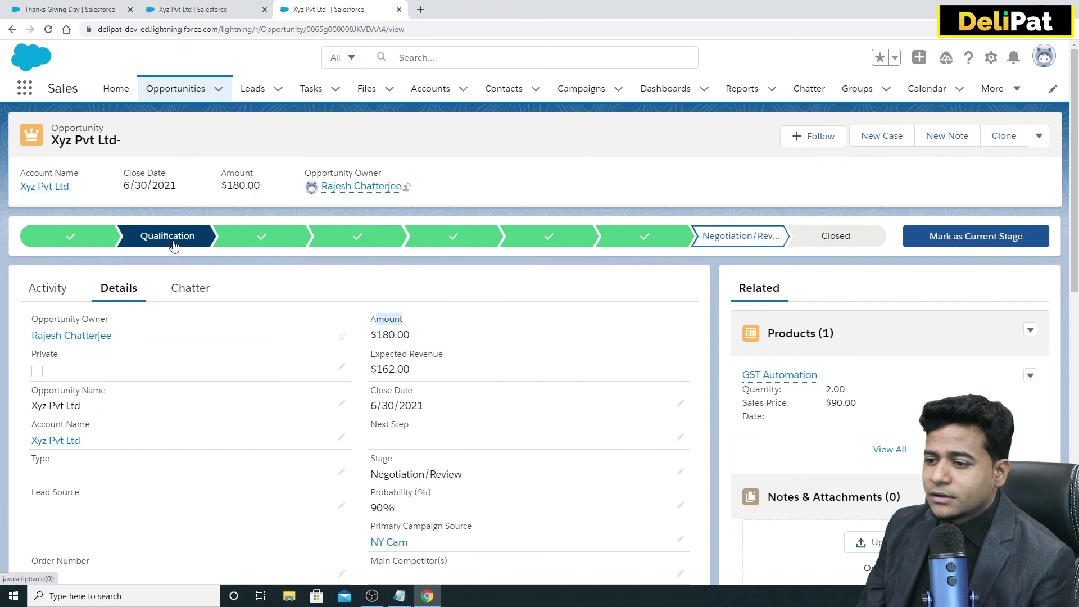
{"action": "left_click", "coordinate": [933, 243]}
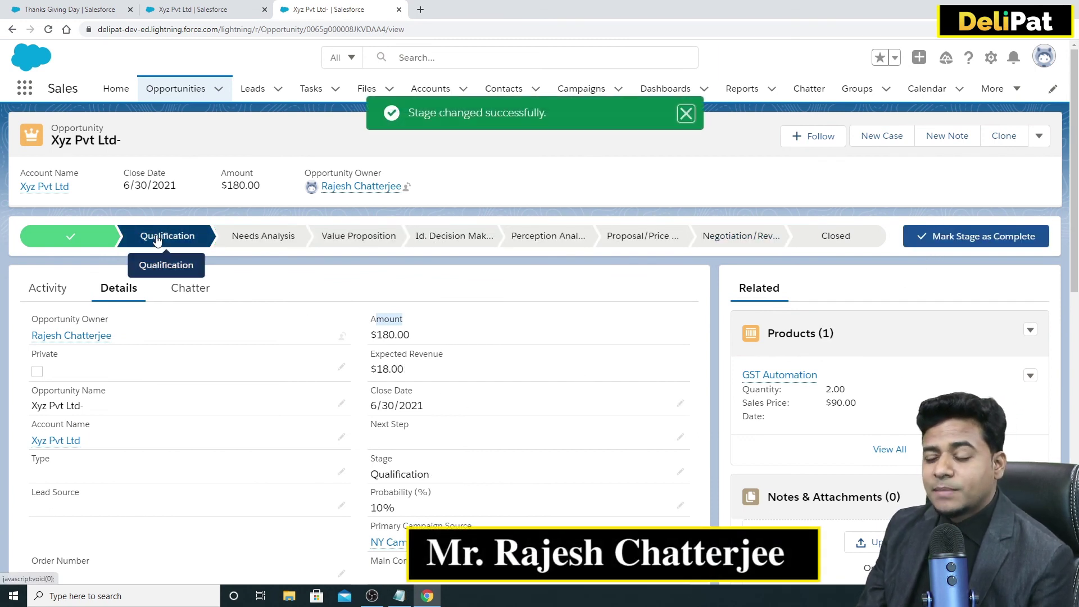
{"action": "left_click_drag", "start_coordinate": [375, 353], "coordinate": [444, 355]}
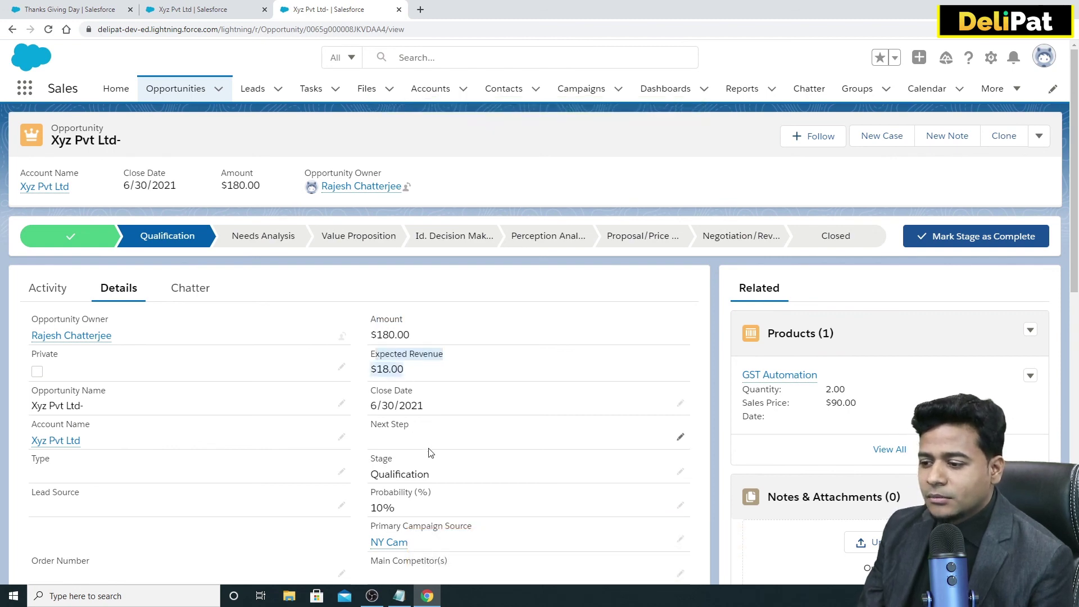
{"action": "scroll", "coordinate": [399, 468], "scroll_direction": "down", "scroll_amount": 1}
{"action": "left_click_drag", "start_coordinate": [389, 453], "coordinate": [380, 454]}
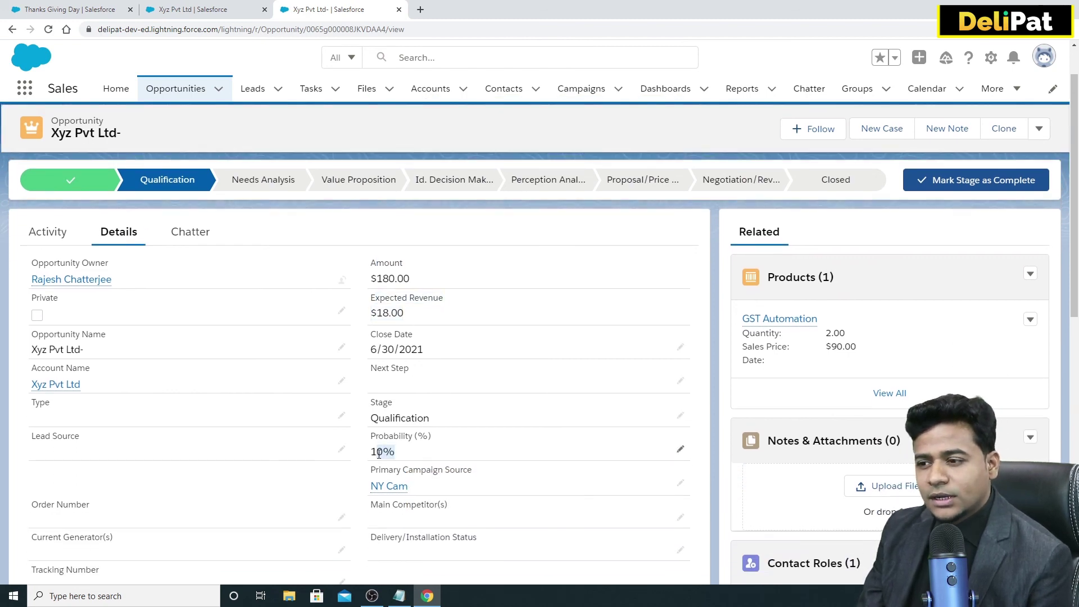